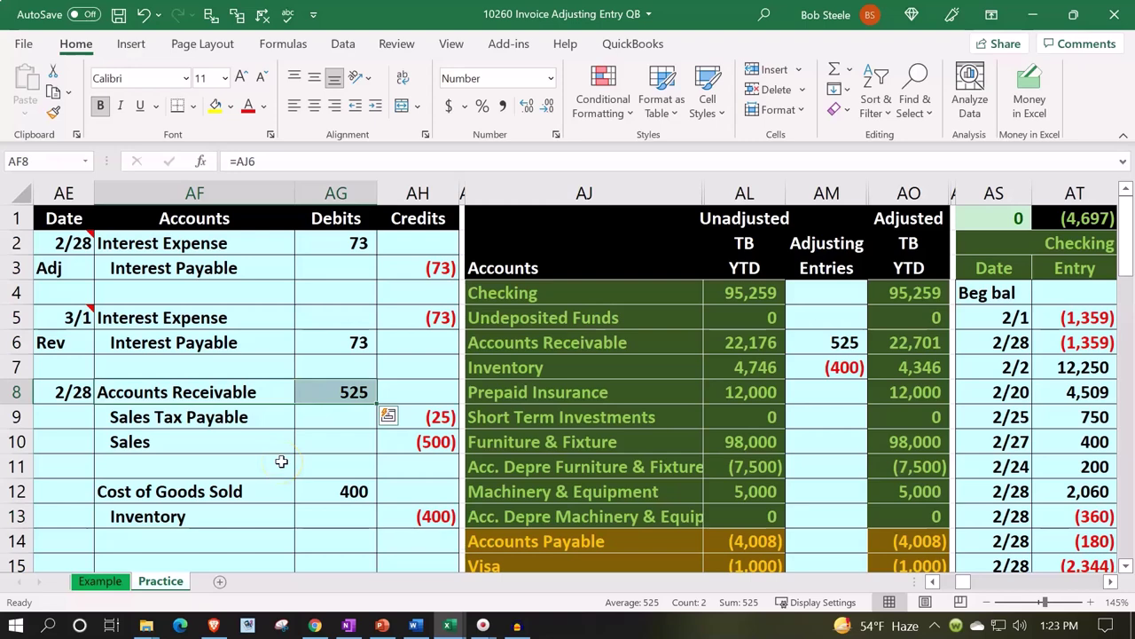
Step: Shade the 2/28 Accounts Receivable, Sales Tax Payable and Sales journal lines (AF8:AH10) green
{"action": "mouse_move", "coordinate": [206, 390]}
{"action": "left_mouse_down"}
{"action": "mouse_move", "coordinate": [385, 411]}
{"action": "mouse_move", "coordinate": [401, 430]}
{"action": "left_mouse_up"}
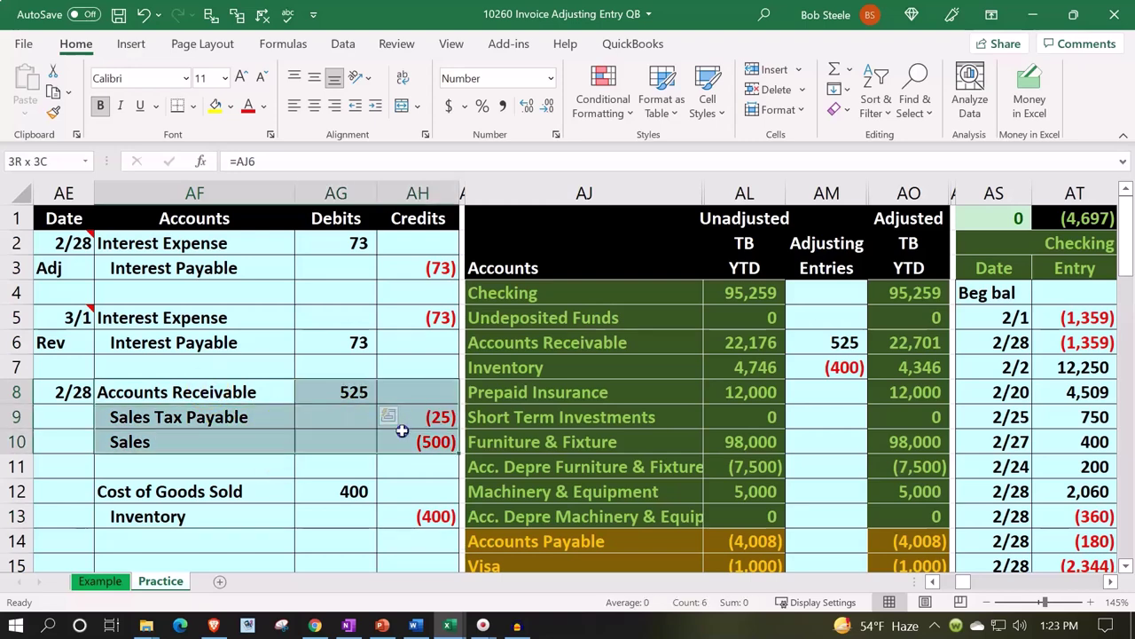
{"action": "left_click", "coordinate": [229, 106]}
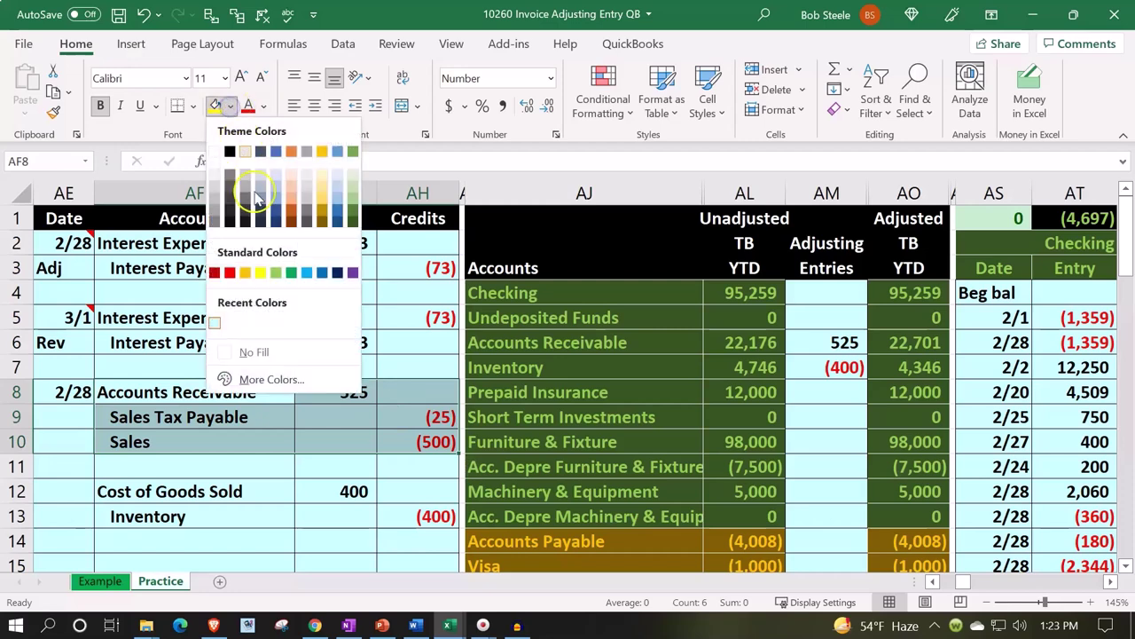
{"action": "left_click", "coordinate": [275, 273]}
{"action": "left_click", "coordinate": [272, 391]}
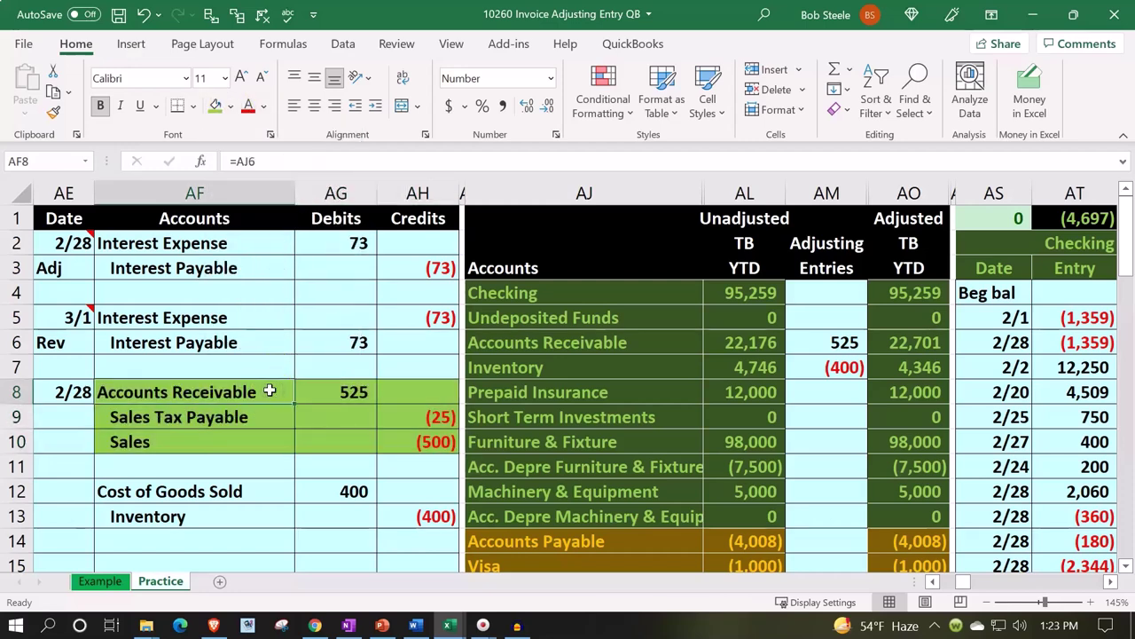
Step: Date the first empty Accounts Receivable ledger row (BA19) 2/28
{"action": "key", "text": "Right"}
{"action": "key", "text": "Right"}
{"action": "key", "text": "Right"}
{"action": "key", "text": "Right"}
{"action": "key", "text": "Right"}
{"action": "key", "text": "Right"}
{"action": "key", "text": "Right"}
{"action": "key", "text": "Right"}
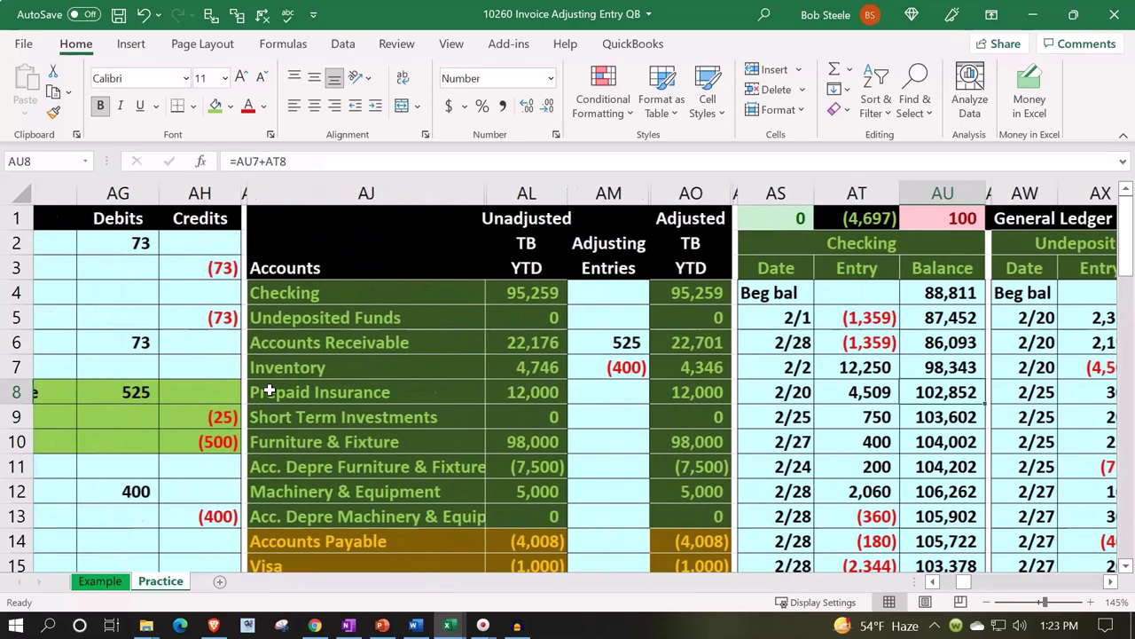
{"action": "key", "text": "Right"}
{"action": "key", "text": "Right"}
{"action": "key", "text": "Right"}
{"action": "key", "text": "Right"}
{"action": "key", "text": "Right"}
{"action": "key", "text": "Right"}
{"action": "key", "text": "Right"}
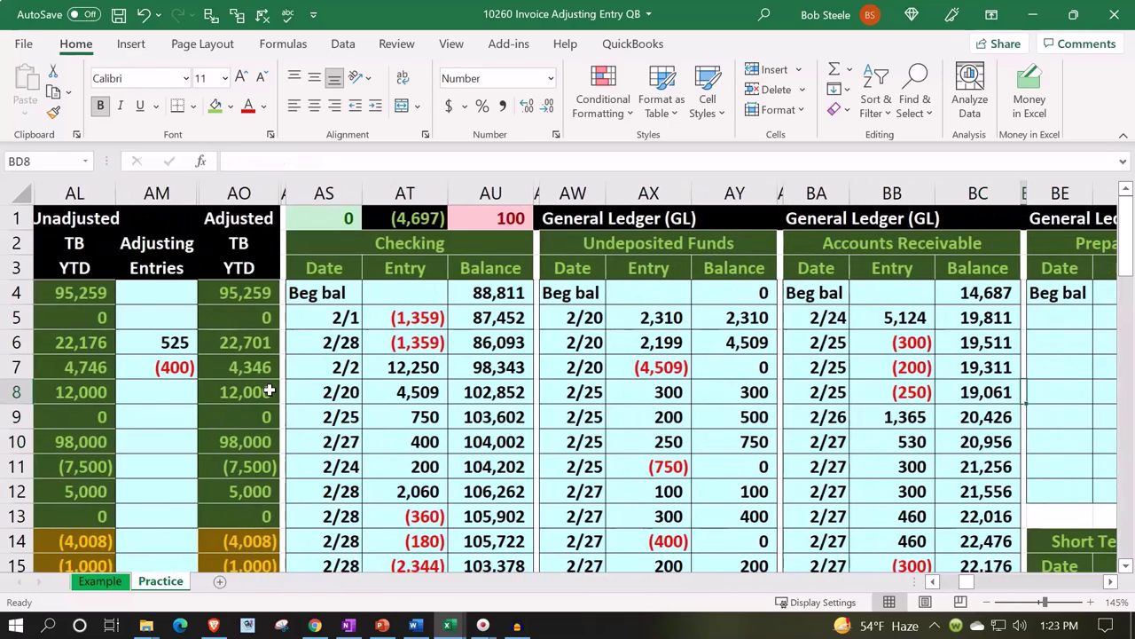
{"action": "key", "text": "Down"}
{"action": "key", "text": "Down"}
{"action": "key", "text": "Down"}
{"action": "key", "text": "Down"}
{"action": "key", "text": "Down"}
{"action": "key", "text": "Down"}
{"action": "key", "text": "Down"}
{"action": "key", "text": "Down"}
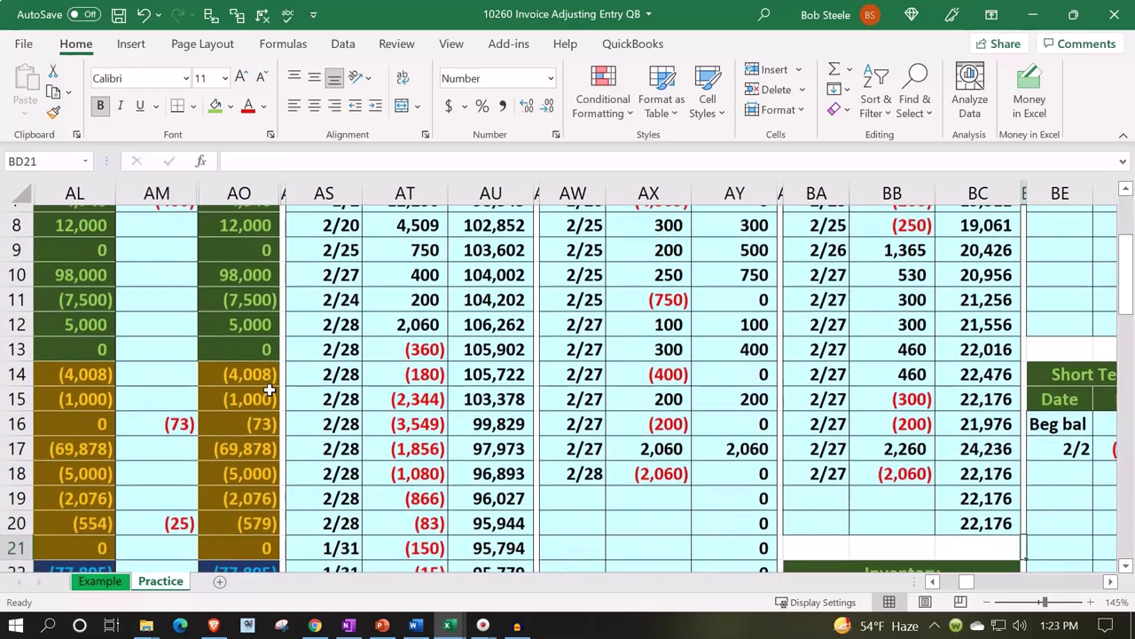
{"action": "key", "text": "Left"}
{"action": "key", "text": "Left"}
{"action": "key", "text": "Left"}
{"action": "key", "text": "Up"}
{"action": "key", "text": "Up"}
{"action": "type", "text": "2"}
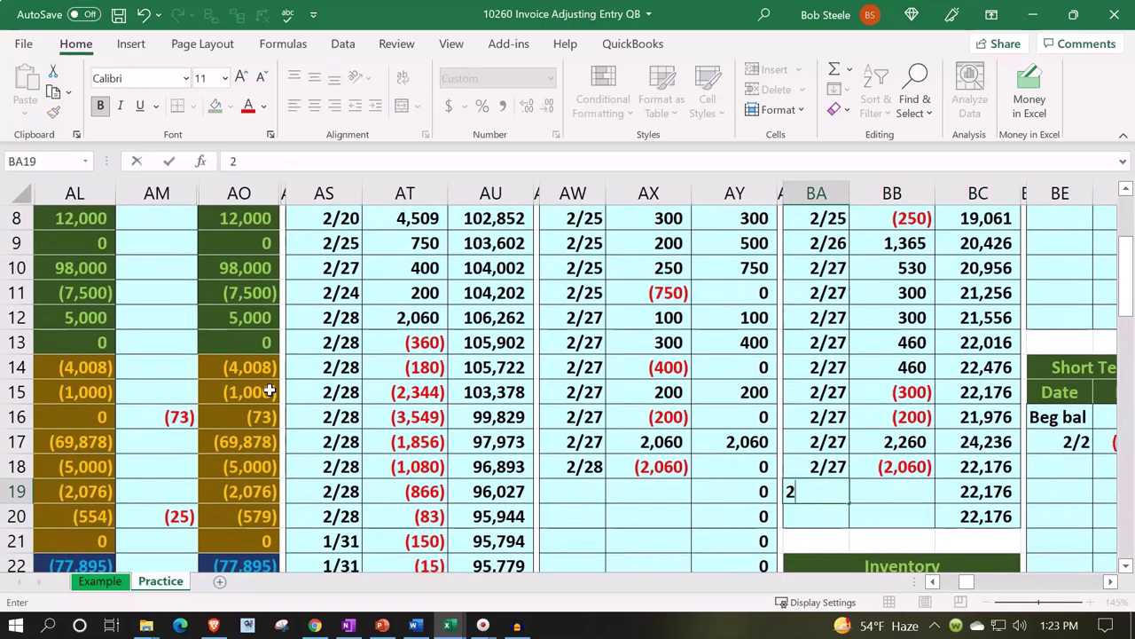
{"action": "type", "text": "8"}
{"action": "key", "text": "Tab"}
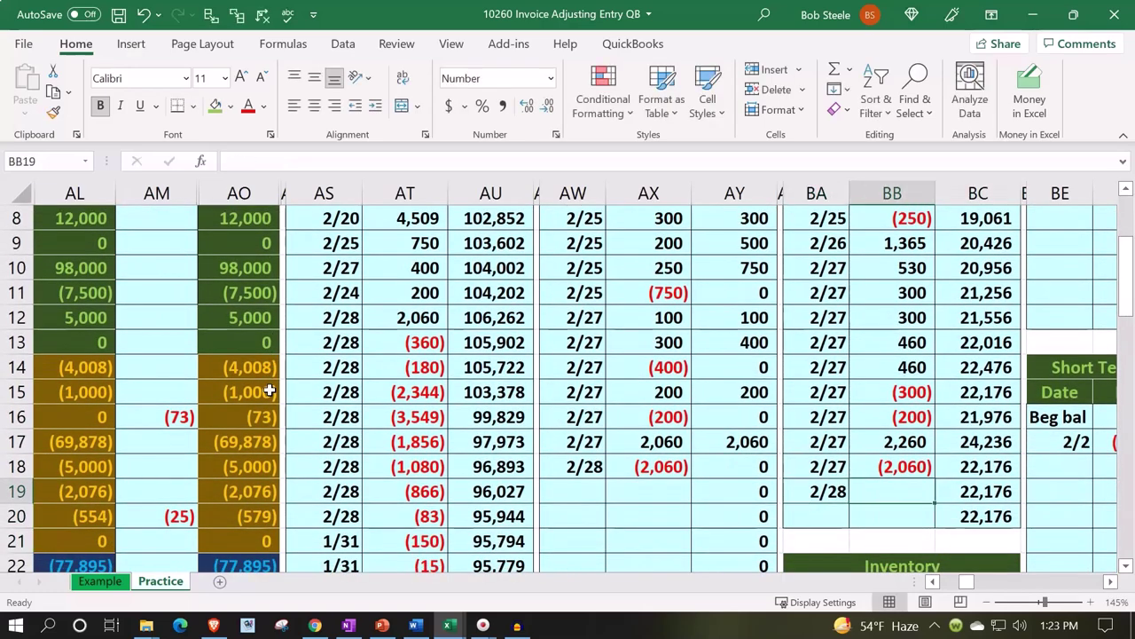
Step: Link BB19 to the 525 journal debit with the formula =AG8
{"action": "type", "text": "="}
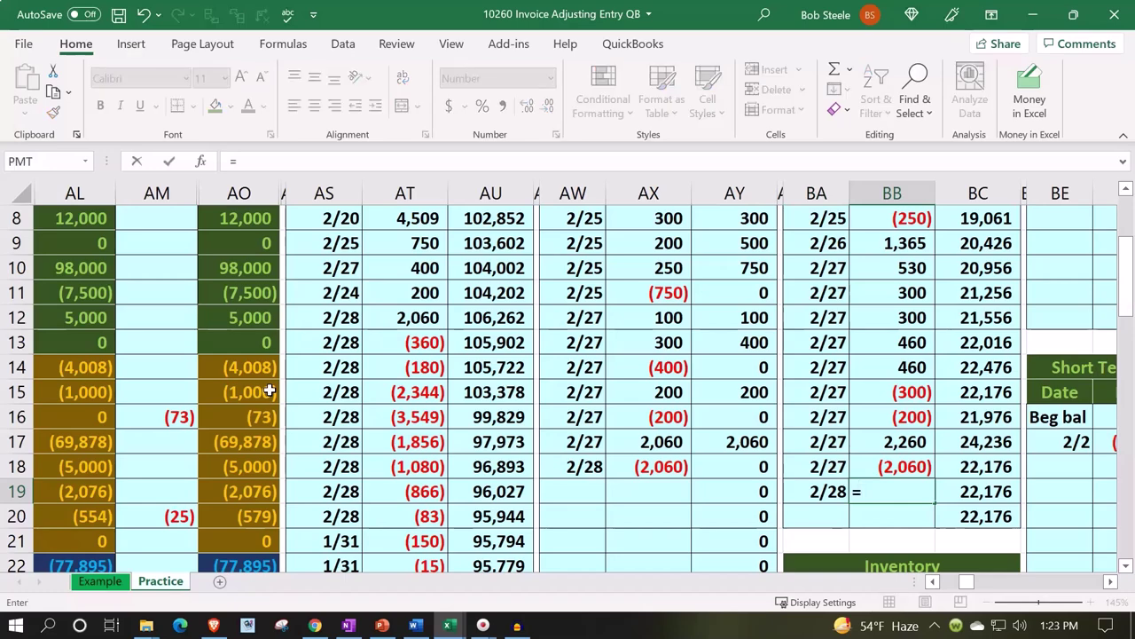
{"action": "key", "text": "Left"}
{"action": "key", "text": "Left"}
{"action": "key", "text": "Left"}
{"action": "key", "text": "Left"}
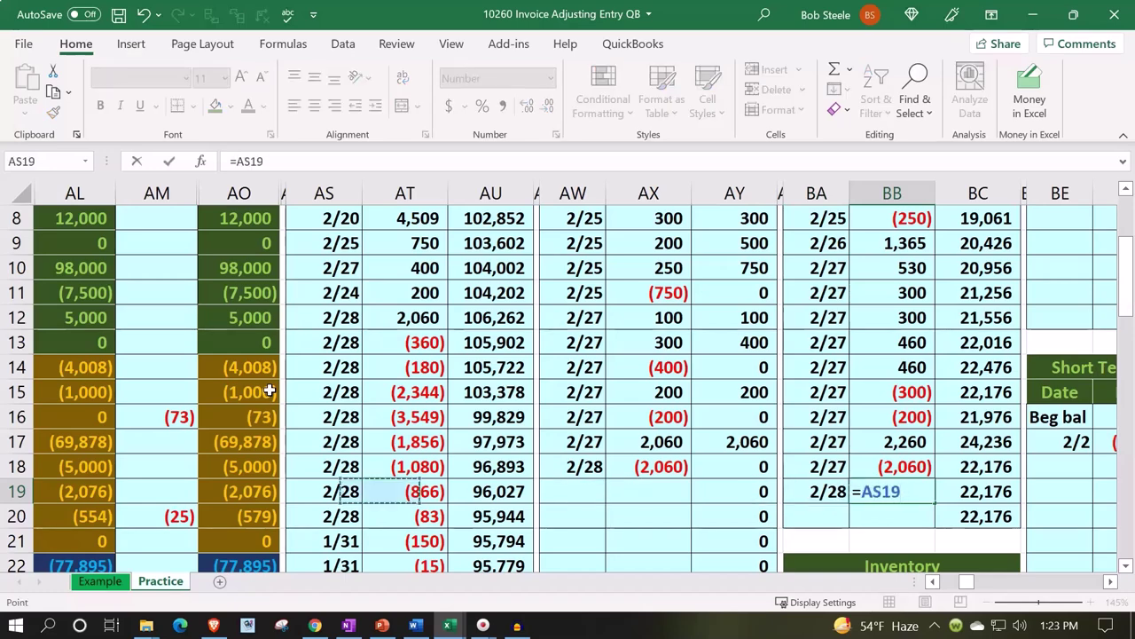
{"action": "key", "text": "Left"}
{"action": "key", "text": "Left"}
{"action": "key", "text": "Left"}
{"action": "key", "text": "Left"}
{"action": "key", "text": "Left"}
{"action": "key", "text": "Left"}
{"action": "key", "text": "Up"}
{"action": "key", "text": "Up"}
{"action": "key", "text": "Up"}
{"action": "key", "text": "Up"}
{"action": "key", "text": "Up"}
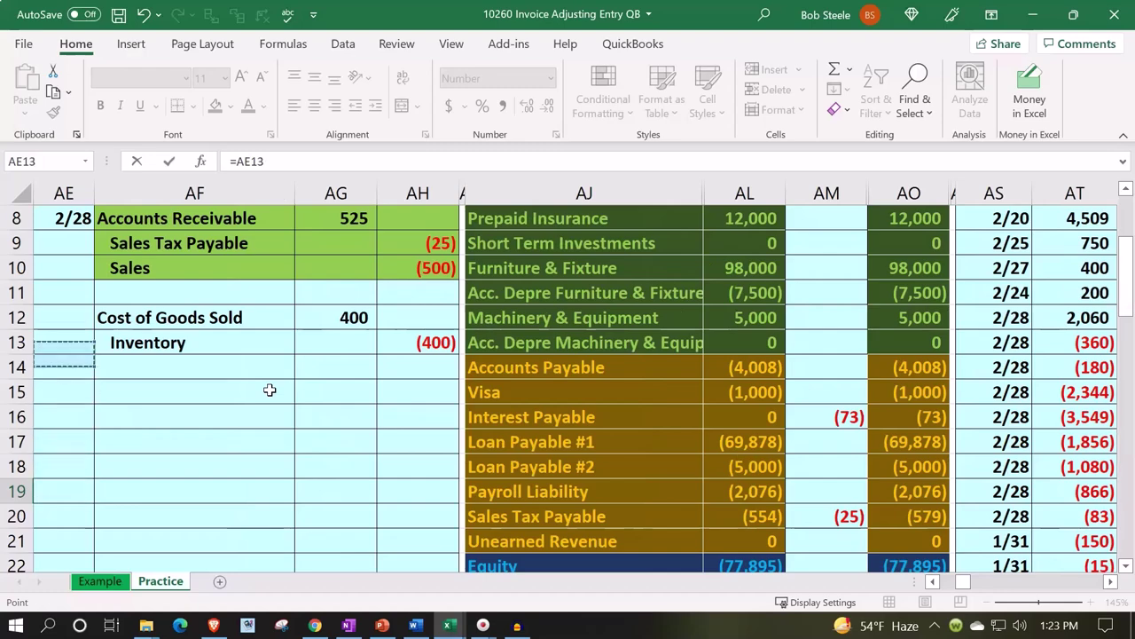
{"action": "key", "text": "Up"}
{"action": "key", "text": "Up"}
{"action": "key", "text": "Up"}
{"action": "key", "text": "Up"}
{"action": "key", "text": "Up"}
{"action": "key", "text": "Right"}
{"action": "key", "text": "Right"}
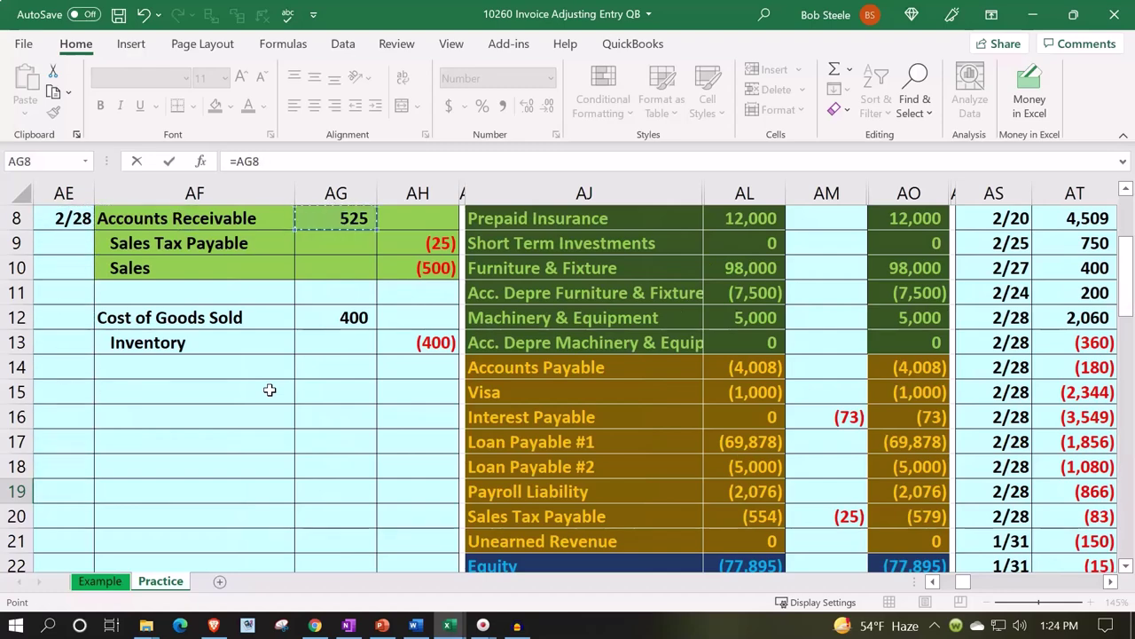
{"action": "key", "text": "Tab"}
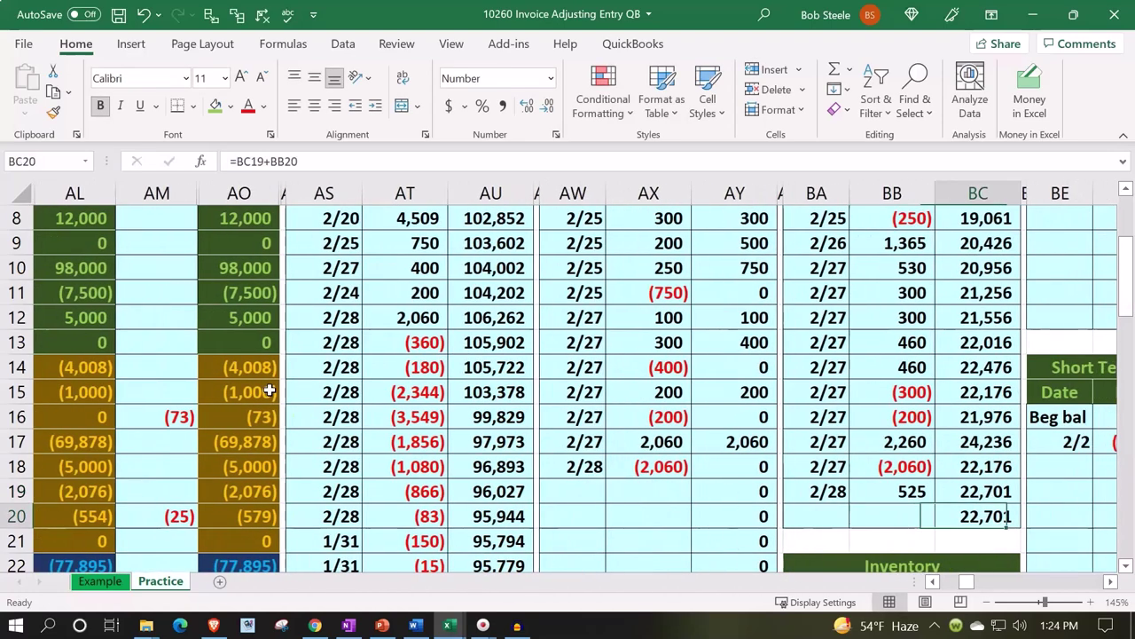
Step: Verify the 22,701 Accounts Receivable balance against the adjusted trial balance in AO6
{"action": "key", "text": "Left"}
{"action": "key", "text": "Right"}
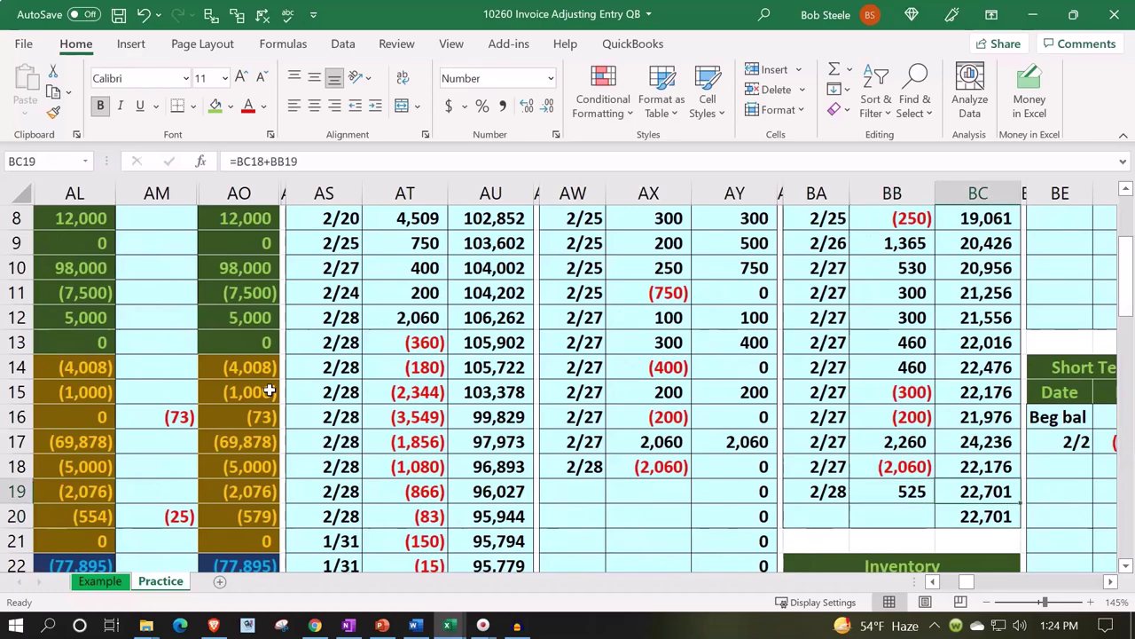
{"action": "scroll", "coordinate": [94, 368], "scroll_direction": "up", "scroll_amount": 3}
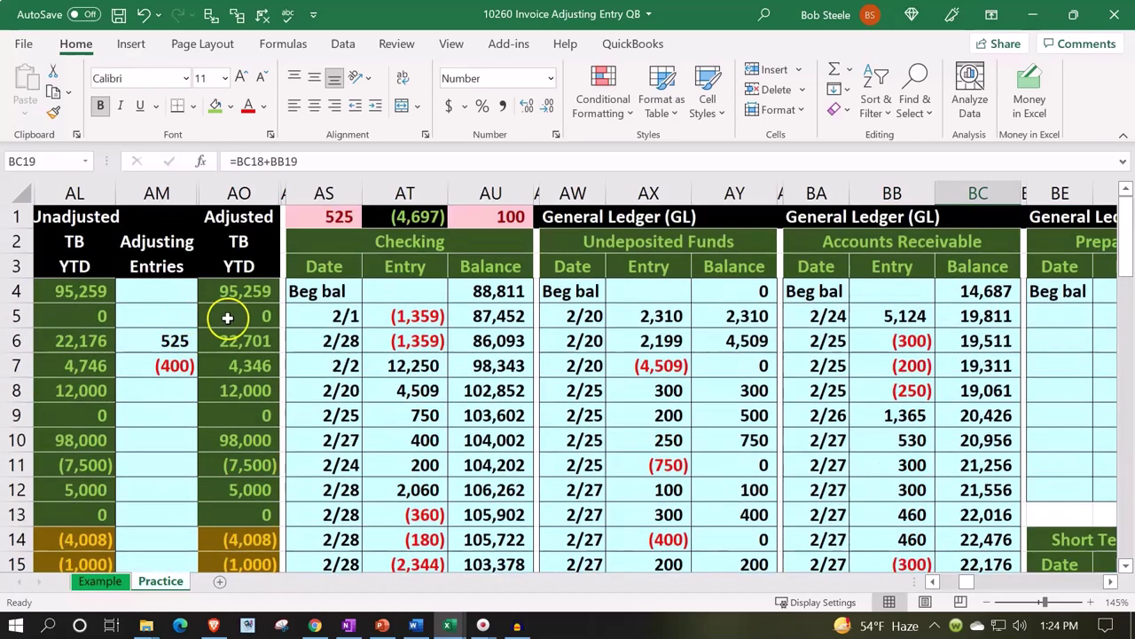
{"action": "left_click", "coordinate": [237, 342]}
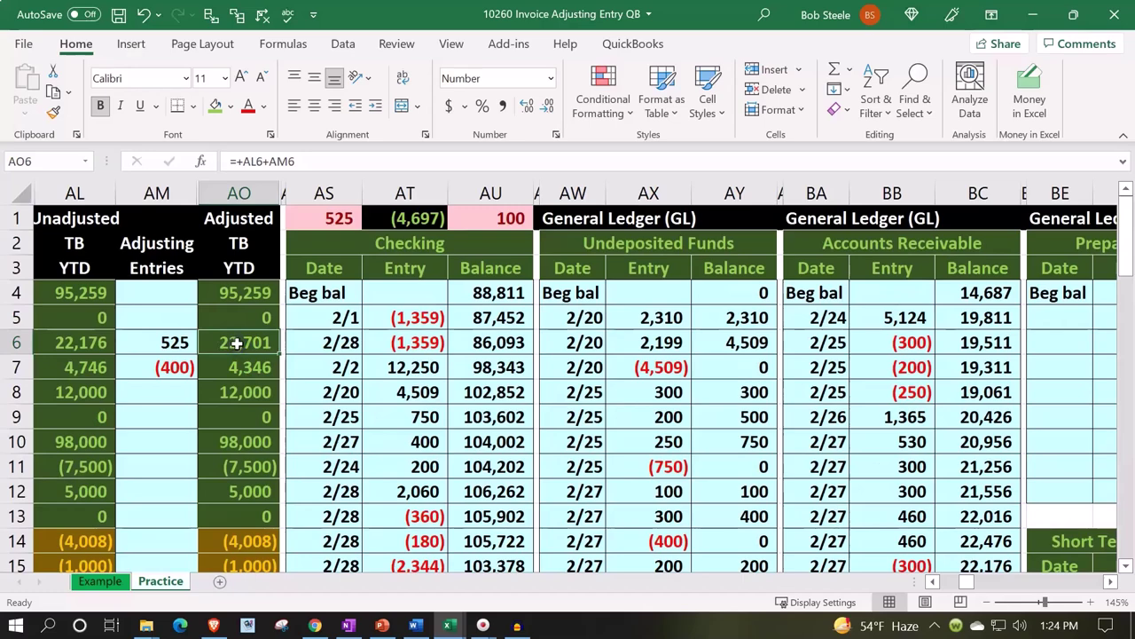
Step: Move through the journal entries and review the trial balance account list
{"action": "key", "text": "Left"}
{"action": "key", "text": "Left"}
{"action": "key", "text": "Left"}
{"action": "key", "text": "Left"}
{"action": "key", "text": "Left"}
{"action": "key", "text": "Left"}
{"action": "key", "text": "Down"}
{"action": "key", "text": "Down"}
{"action": "key", "text": "Down"}
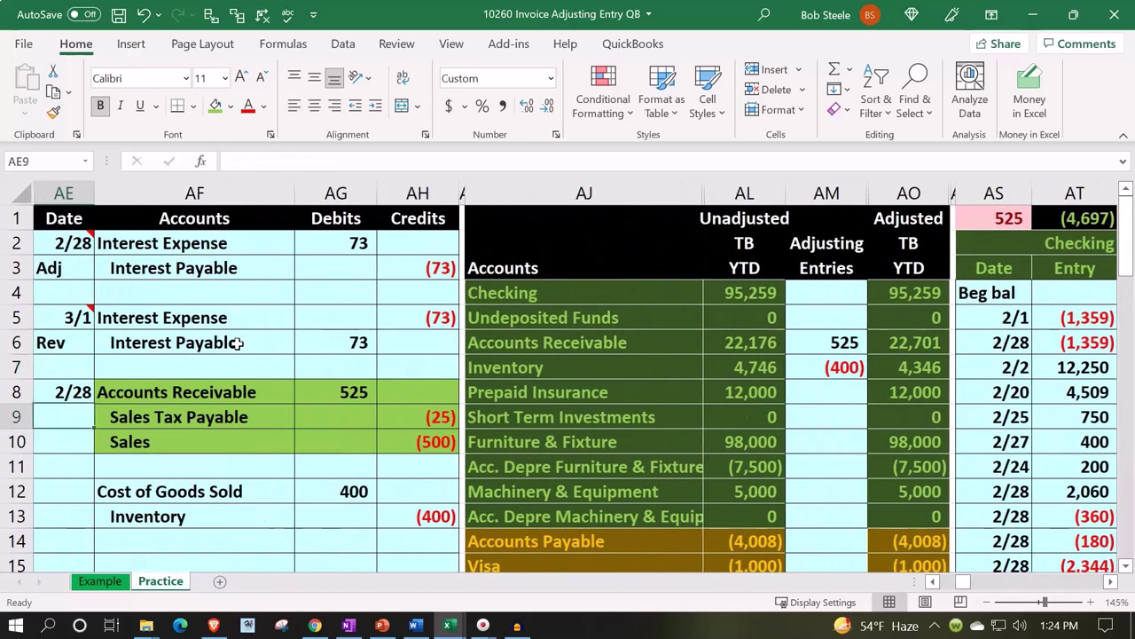
{"action": "key", "text": "Right"}
{"action": "key", "text": "Down"}
{"action": "key", "text": "Down"}
{"action": "key", "text": "Down"}
{"action": "key", "text": "Down"}
{"action": "key", "text": "Down"}
{"action": "key", "text": "Down"}
{"action": "key", "text": "Down"}
{"action": "key", "text": "Right"}
{"action": "key", "text": "Right"}
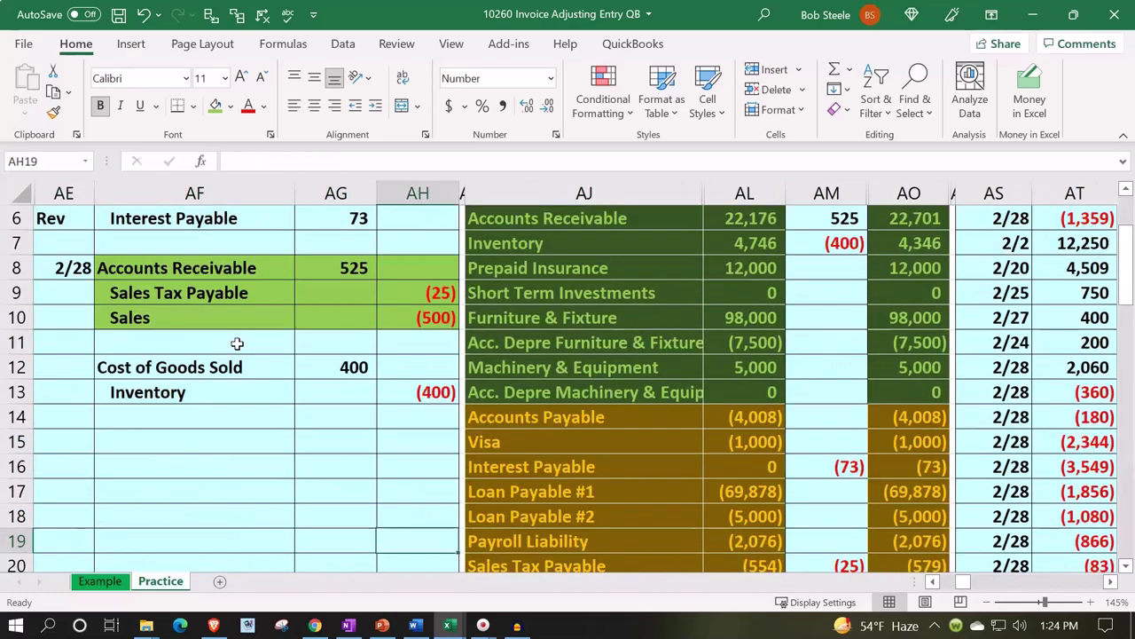
{"action": "key", "text": "Right"}
{"action": "key", "text": "Down"}
{"action": "key", "text": "Up"}
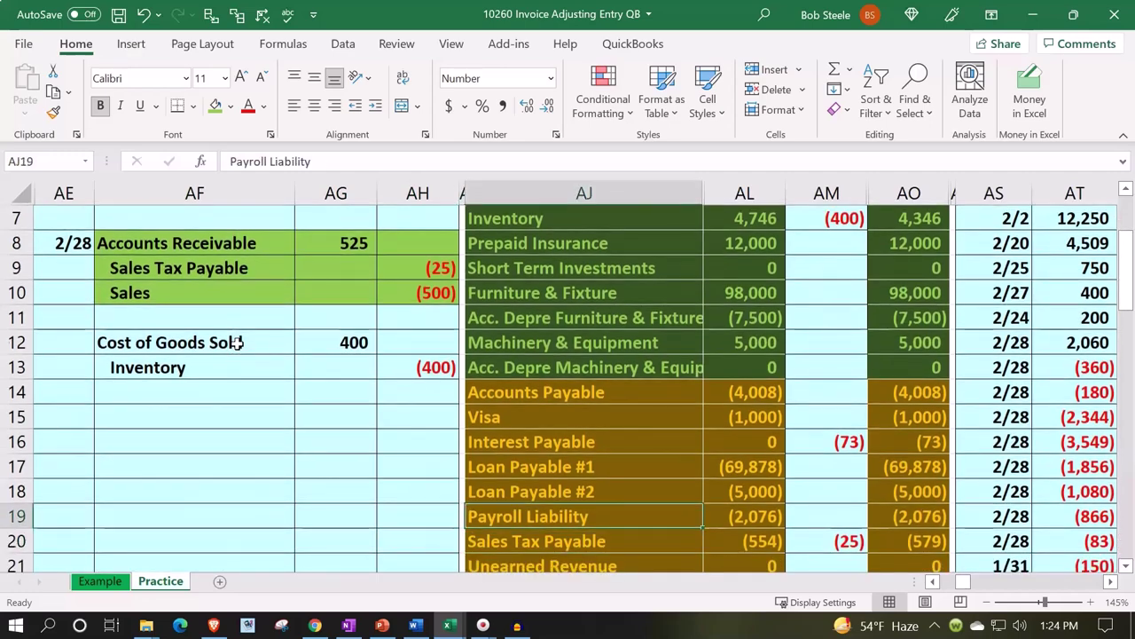
{"action": "key", "text": "Down"}
{"action": "key", "text": "Up"}
{"action": "key", "text": "Up"}
{"action": "key", "text": "Up"}
{"action": "key", "text": "Up"}
{"action": "key", "text": "Up"}
{"action": "key", "text": "Up"}
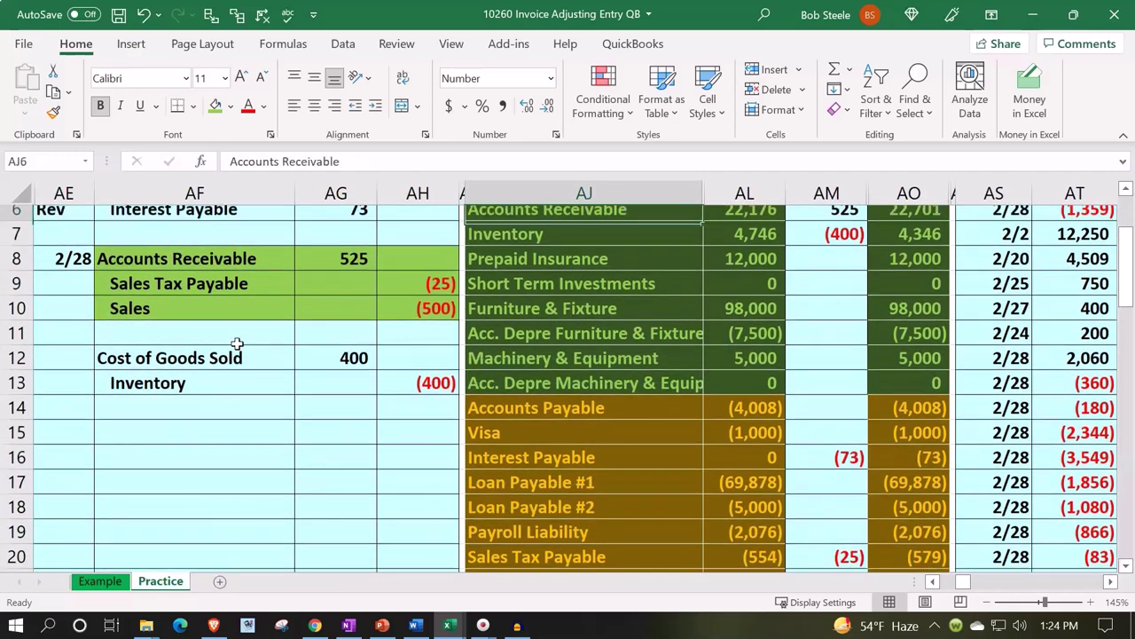
{"action": "key", "text": "Up"}
{"action": "key", "text": "Up"}
{"action": "key", "text": "Up"}
Step: Move across the ledger accounts to the empty Sales Tax Payable row at CC23
{"action": "key", "text": "Right"}
{"action": "key", "text": "Right"}
{"action": "key", "text": "Right"}
{"action": "key", "text": "Right"}
{"action": "key", "text": "Right"}
{"action": "key", "text": "Right"}
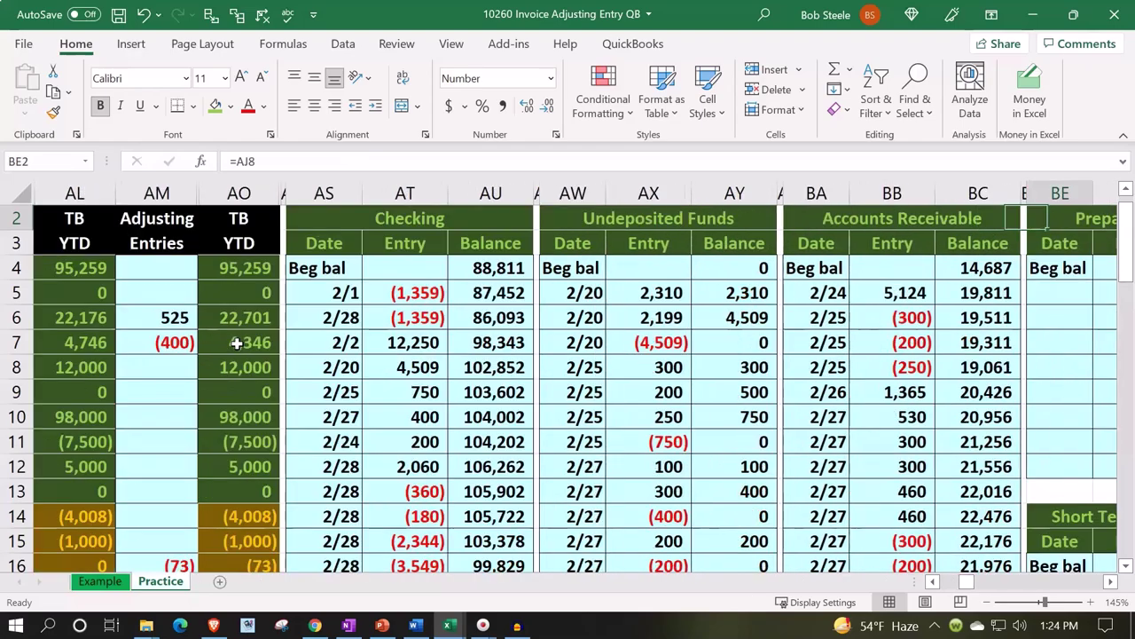
{"action": "key", "text": "Right"}
{"action": "key", "text": "Right"}
{"action": "key", "text": "Right"}
{"action": "key", "text": "Right"}
{"action": "key", "text": "Right"}
{"action": "key", "text": "Right"}
{"action": "key", "text": "Right"}
{"action": "key", "text": "Right"}
{"action": "key", "text": "Right"}
{"action": "key", "text": "Right"}
{"action": "key", "text": "Right"}
{"action": "key", "text": "Right"}
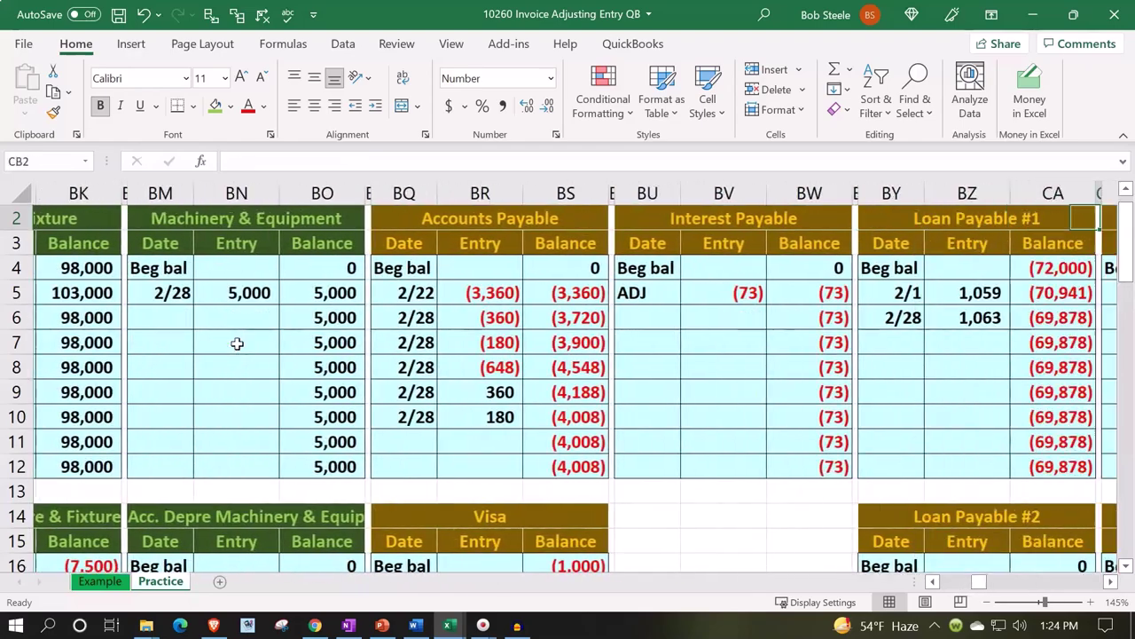
{"action": "key", "text": "Right"}
{"action": "key", "text": "Right"}
{"action": "key", "text": "Right"}
{"action": "key", "text": "Right"}
{"action": "key", "text": "Right"}
{"action": "key", "text": "Down"}
{"action": "key", "text": "Down"}
{"action": "key", "text": "Down"}
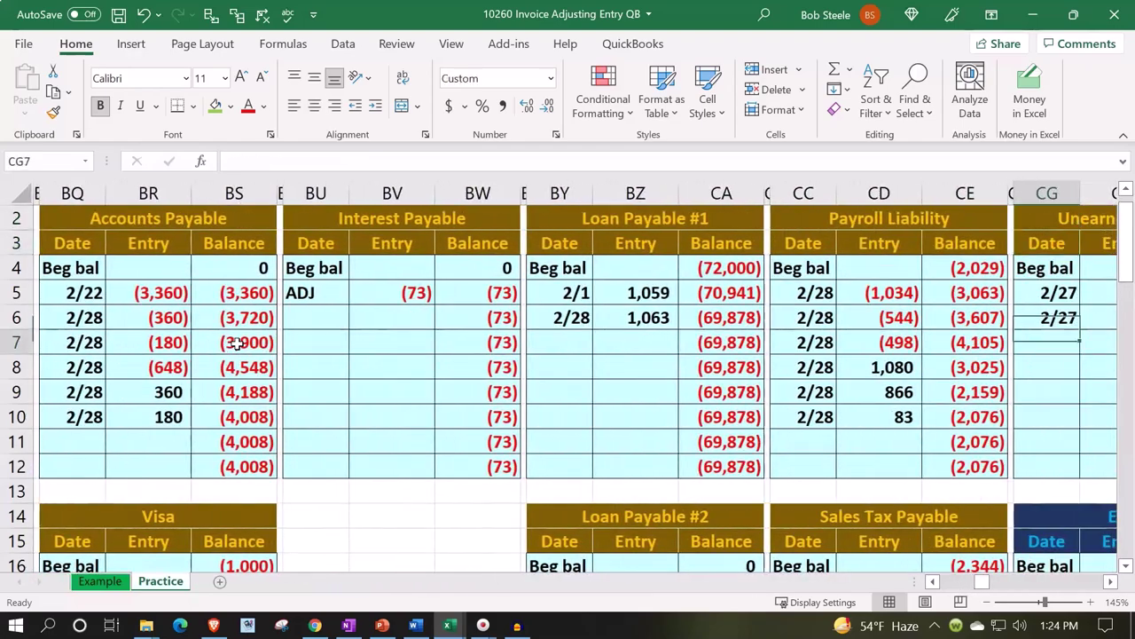
{"action": "key", "text": "Down"}
{"action": "key", "text": "Down"}
{"action": "key", "text": "Down"}
{"action": "key", "text": "Down"}
{"action": "key", "text": "Down"}
{"action": "key", "text": "Down"}
{"action": "key", "text": "Down"}
{"action": "key", "text": "Down"}
Step: Enter the ADJ label in the empty Sales Tax Payable ledger row
{"action": "key", "text": "Left"}
{"action": "key", "text": "Left"}
{"action": "key", "text": "Left"}
{"action": "key", "text": "Left"}
{"action": "key", "text": "Down"}
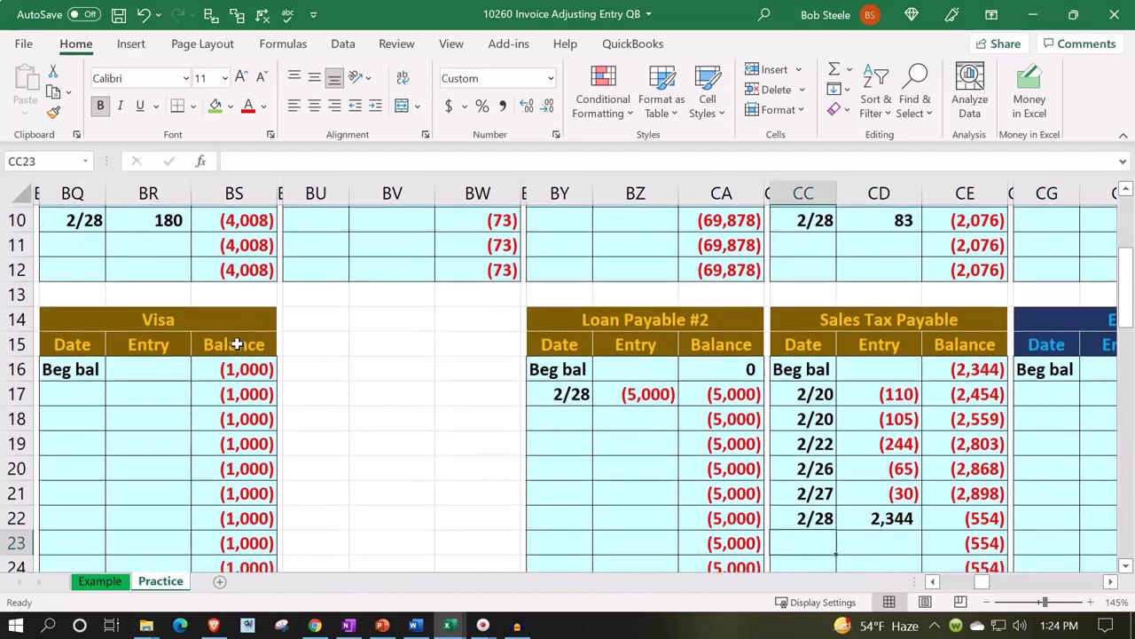
{"action": "type", "text": "2/"}
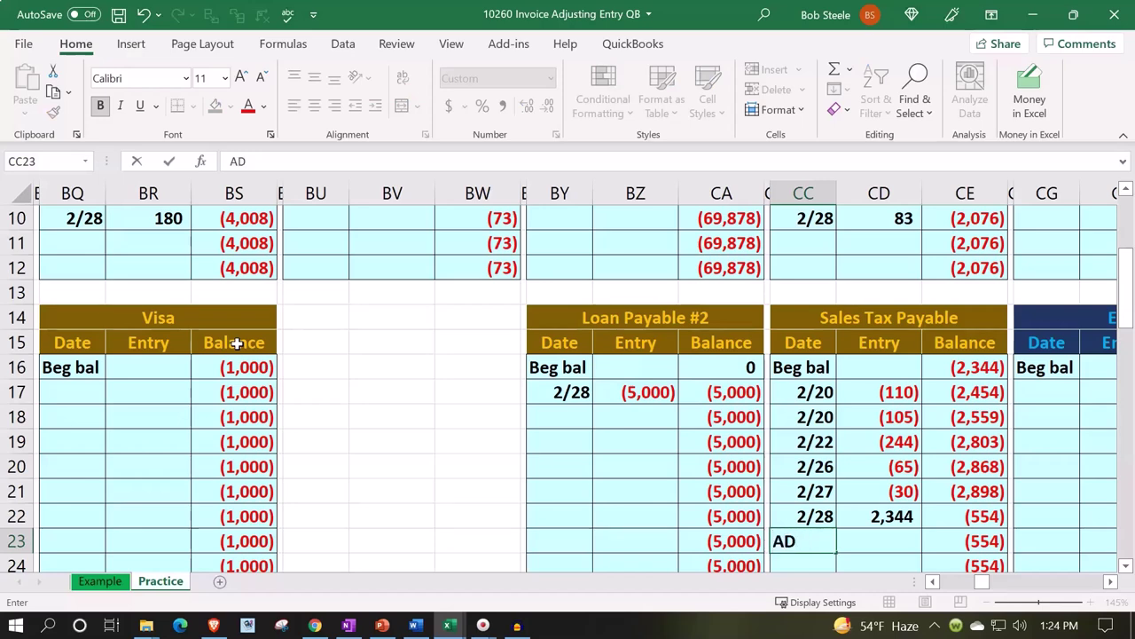
{"action": "key", "text": "Tab"}
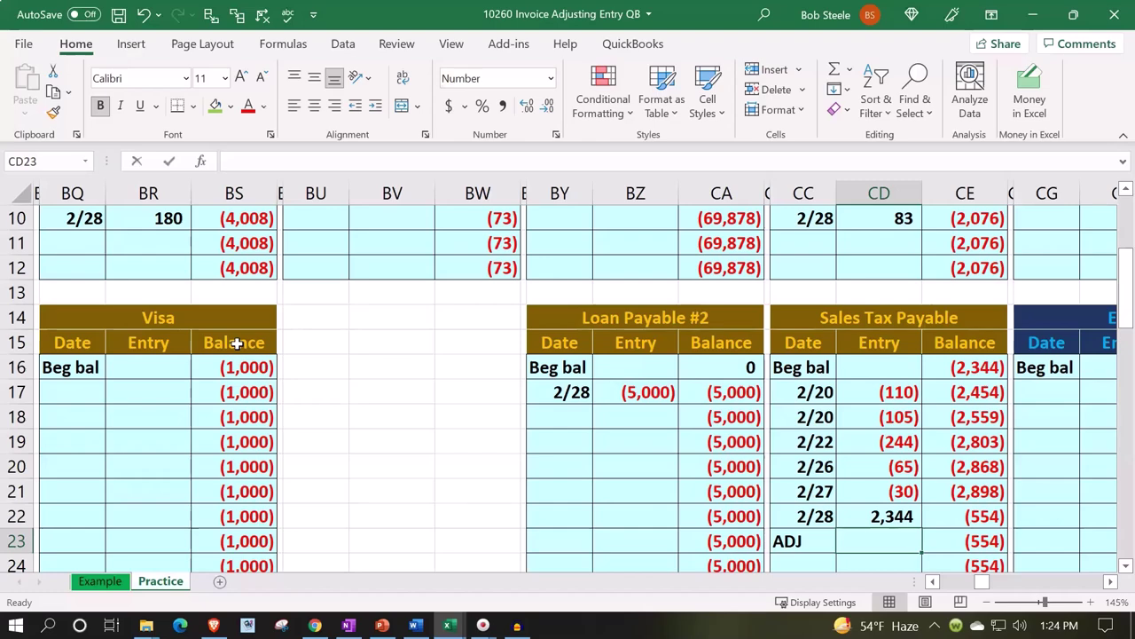
Step: Link CD23 to the (25) sales tax credit at AH9, making the balance (579)
{"action": "type", "text": "="}
{"action": "key", "text": "Left"}
{"action": "key", "text": "Left"}
{"action": "key", "text": "Left"}
{"action": "key", "text": "Left"}
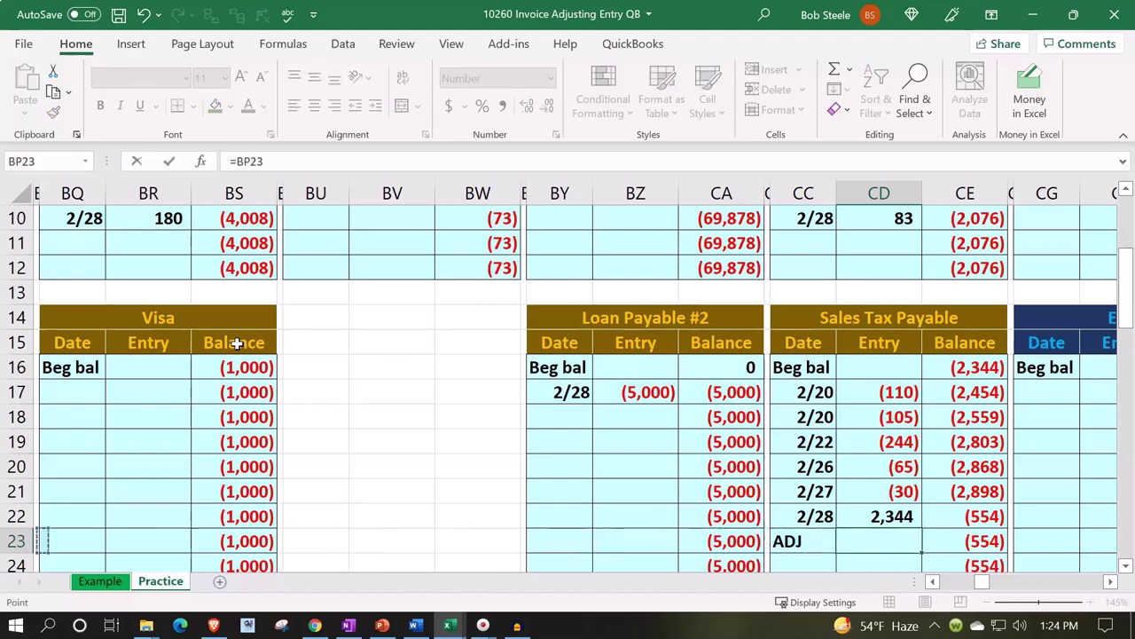
{"action": "key", "text": "Left"}
{"action": "key", "text": "Left"}
{"action": "key", "text": "Left"}
{"action": "key", "text": "Left"}
{"action": "key", "text": "Left"}
{"action": "key", "text": "Left"}
{"action": "key", "text": "Left"}
{"action": "key", "text": "Left"}
{"action": "key", "text": "Left"}
{"action": "key", "text": "Left"}
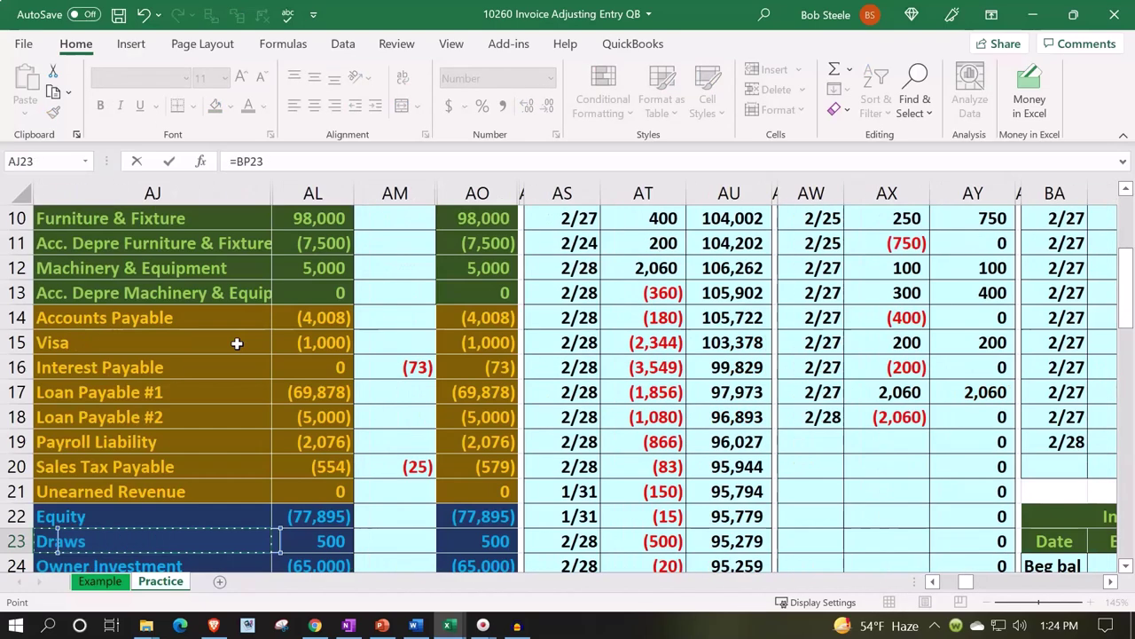
{"action": "key", "text": "Left"}
{"action": "key", "text": "Left"}
{"action": "key", "text": "Left"}
{"action": "key", "text": "Up"}
{"action": "key", "text": "Up"}
{"action": "key", "text": "Up"}
{"action": "key", "text": "Up"}
{"action": "key", "text": "Up"}
{"action": "key", "text": "Up"}
{"action": "key", "text": "Up"}
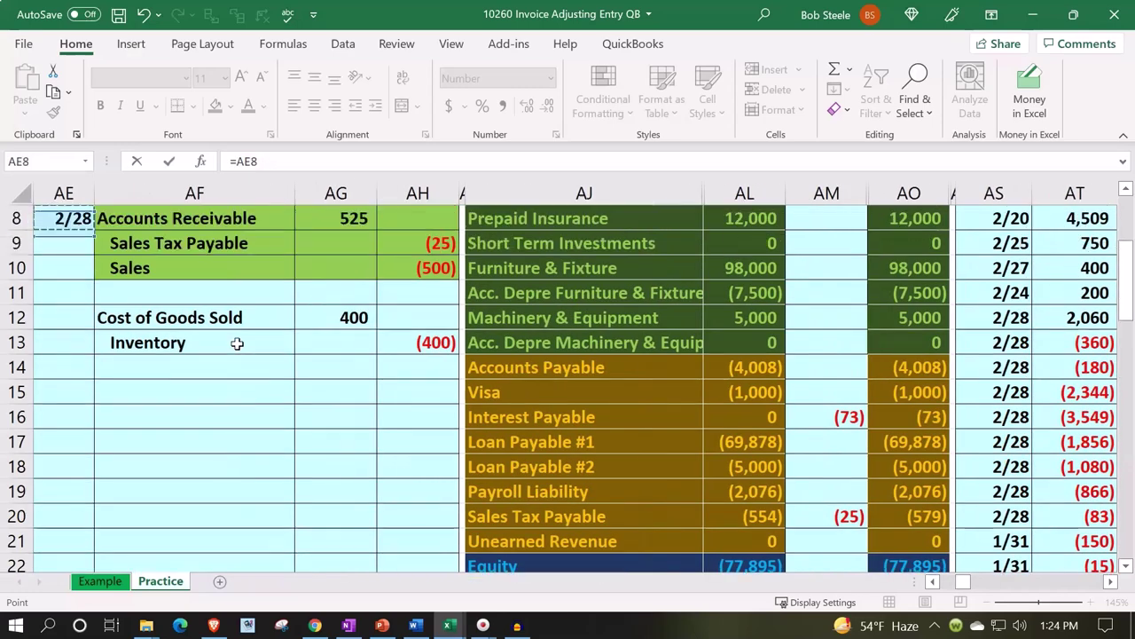
{"action": "key", "text": "Down"}
{"action": "key", "text": "Right"}
{"action": "key", "text": "Right"}
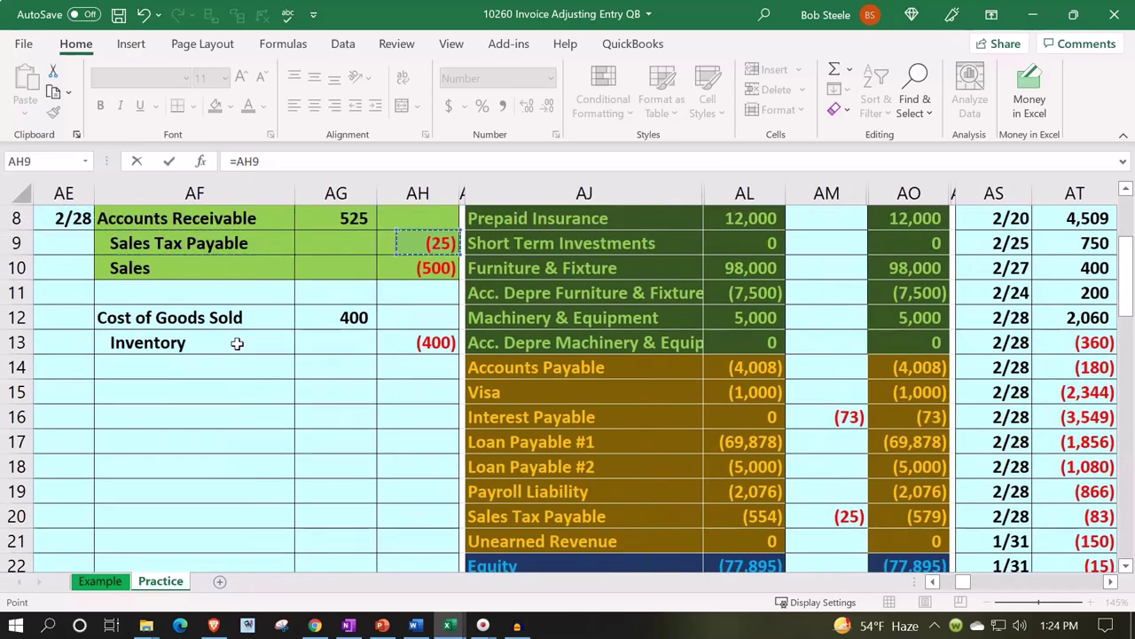
{"action": "key", "text": "Return"}
{"action": "key", "text": "Right"}
{"action": "key", "text": "Up"}
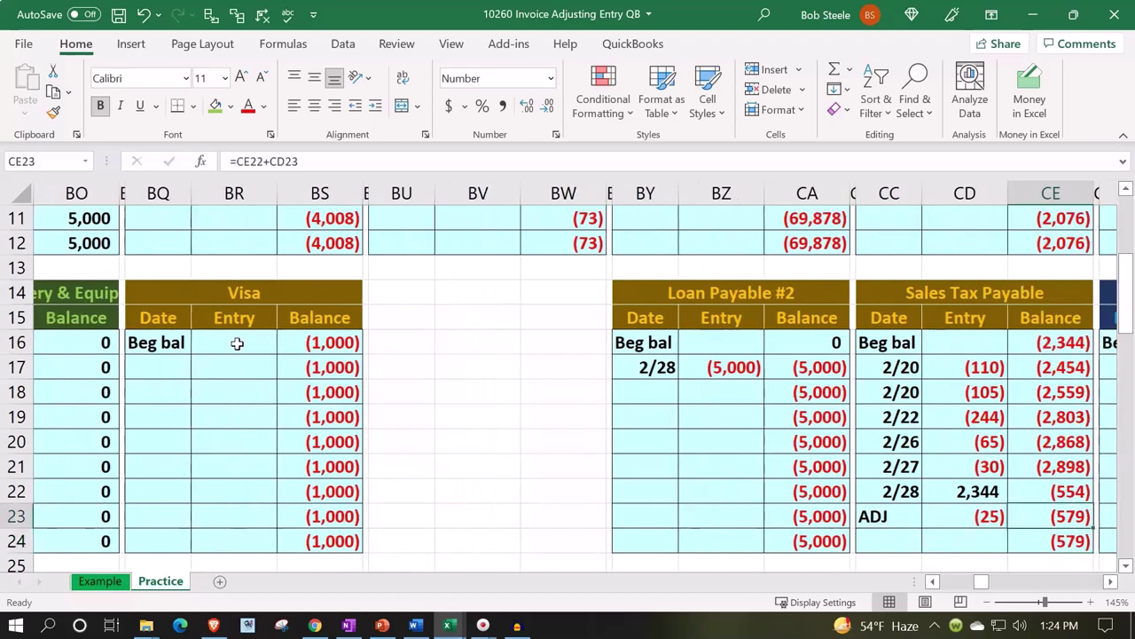
{"action": "key", "text": "Left"}
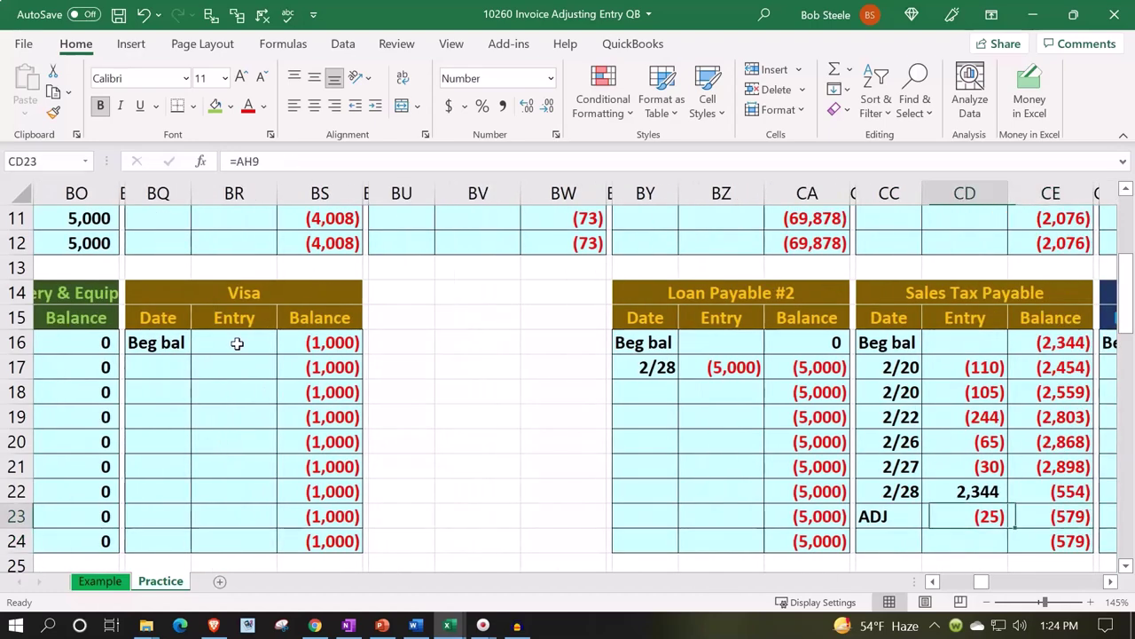
{"action": "key", "text": "Left"}
{"action": "key", "text": "Left"}
{"action": "key", "text": "Left"}
{"action": "key", "text": "Left"}
{"action": "key", "text": "Left"}
{"action": "key", "text": "Left"}
{"action": "key", "text": "Left"}
{"action": "key", "text": "Left"}
{"action": "key", "text": "Left"}
{"action": "key", "text": "Left"}
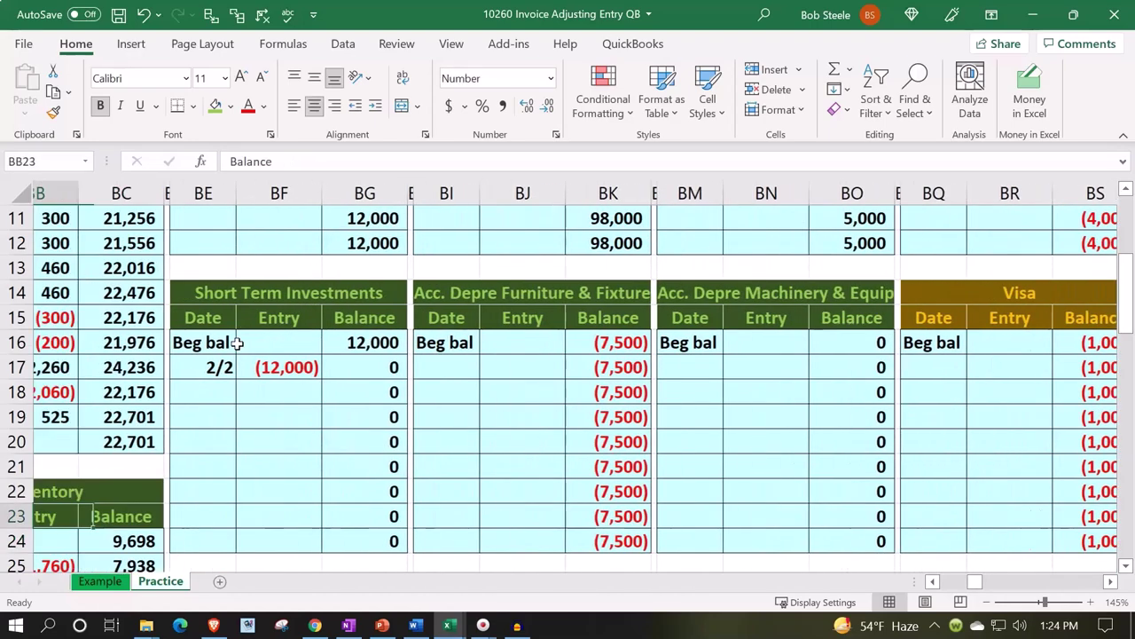
{"action": "key", "text": "Left"}
{"action": "key", "text": "Left"}
{"action": "key", "text": "Left"}
{"action": "key", "text": "Left"}
Step: Relabel the 525 Accounts Receivable entry in BA19 from 2/28 to Adj
{"action": "scroll", "coordinate": [236, 344], "scroll_direction": "up", "scroll_amount": 3}
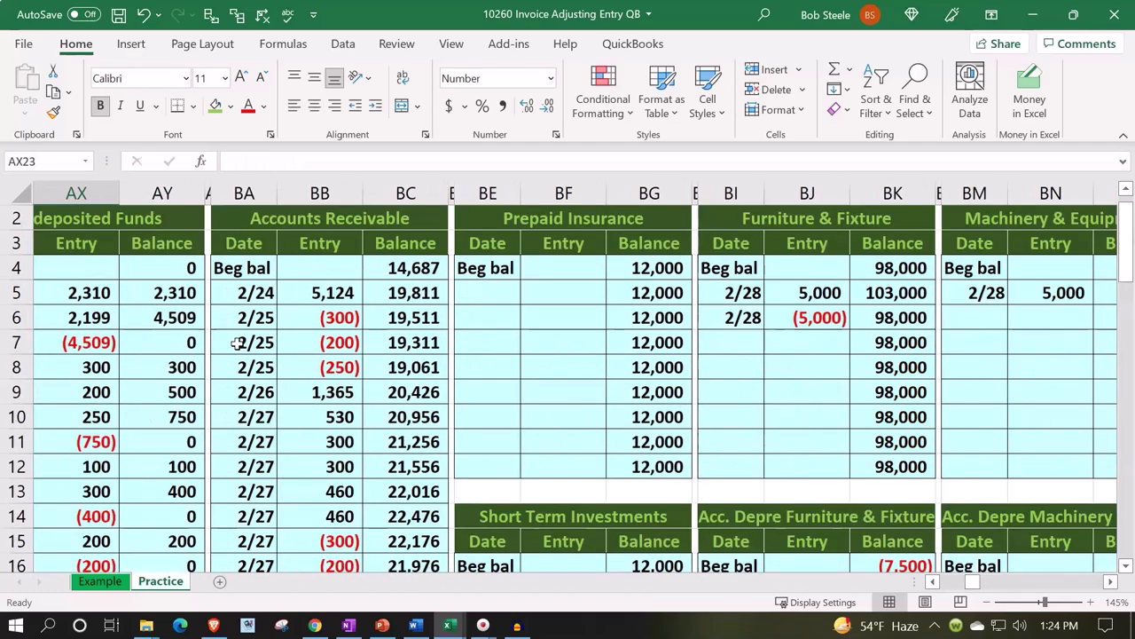
{"action": "scroll", "coordinate": [243, 448], "scroll_direction": "down", "scroll_amount": 2}
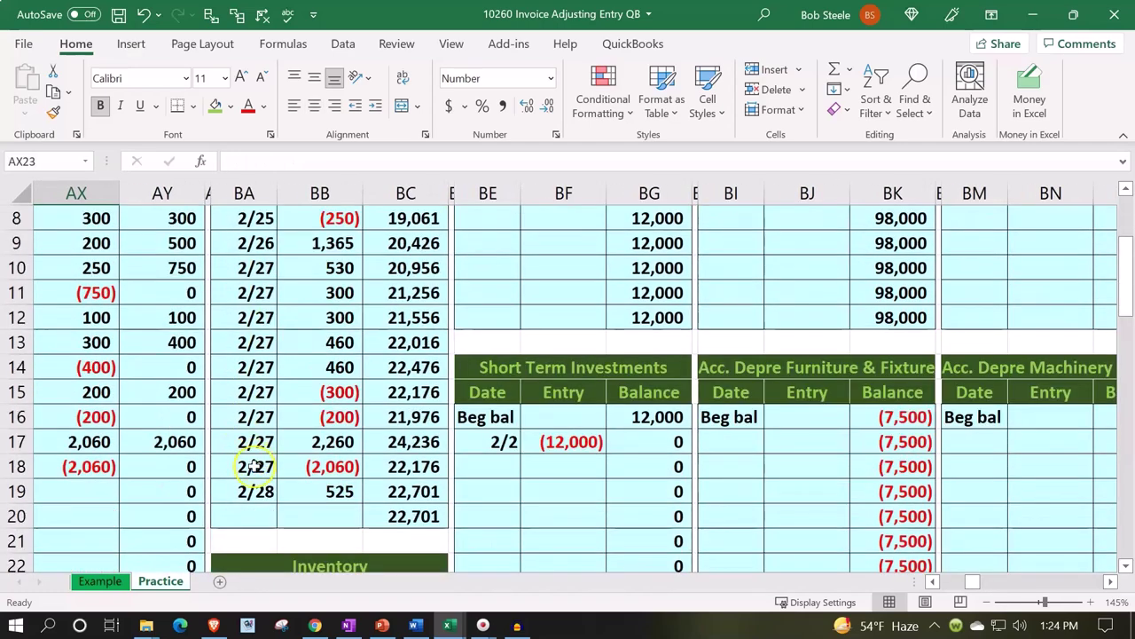
{"action": "left_click", "coordinate": [256, 489]}
{"action": "type", "text": "A"}
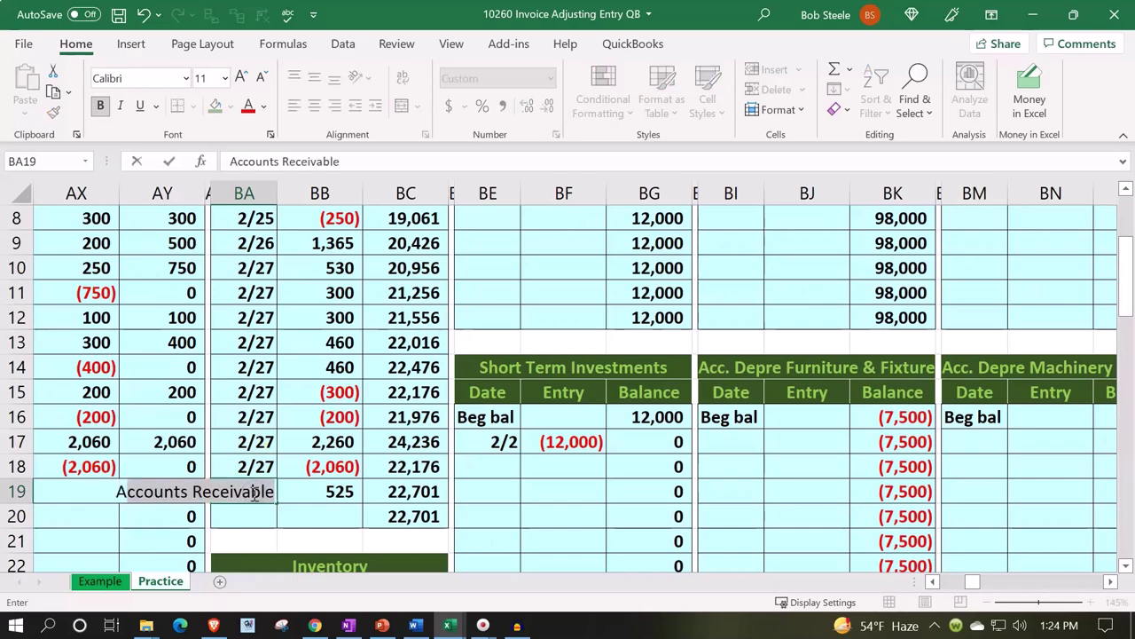
{"action": "type", "text": "d"}
{"action": "key", "text": "Return"}
Step: Check the Sales Tax Payable trial balance row: (25) adjustment, (579) adjusted total
{"action": "key", "text": "Left"}
{"action": "key", "text": "Left"}
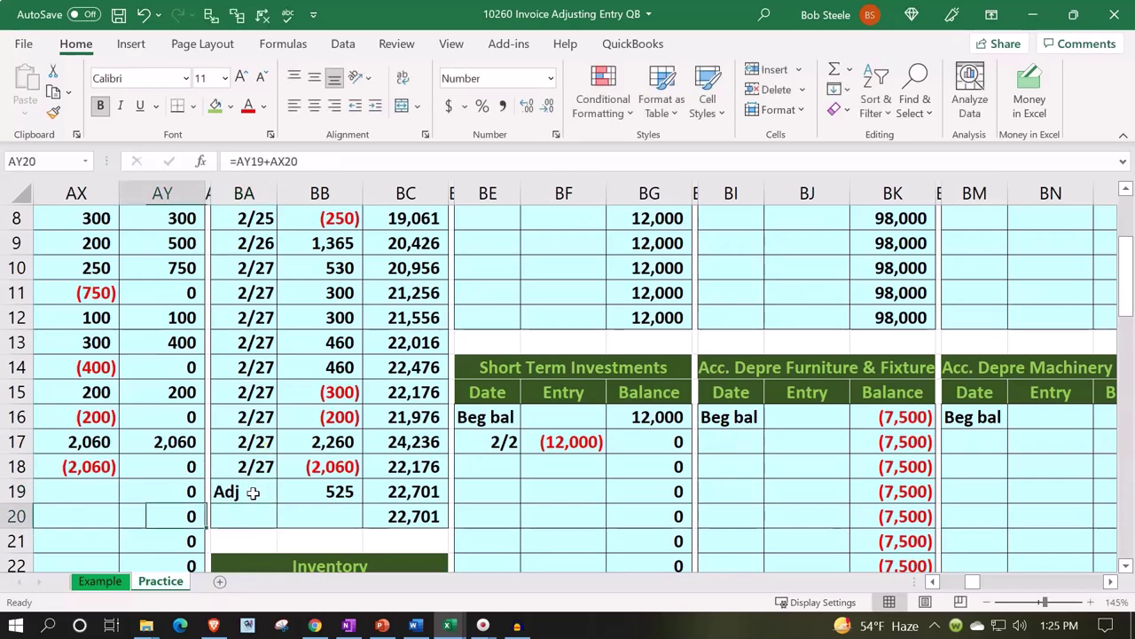
{"action": "key", "text": "Left"}
{"action": "key", "text": "Left"}
{"action": "key", "text": "Left"}
{"action": "key", "text": "Left"}
{"action": "key", "text": "Left"}
{"action": "key", "text": "Left"}
{"action": "key", "text": "Left"}
{"action": "key", "text": "Left"}
{"action": "key", "text": "Left"}
{"action": "key", "text": "Left"}
{"action": "key", "text": "Left"}
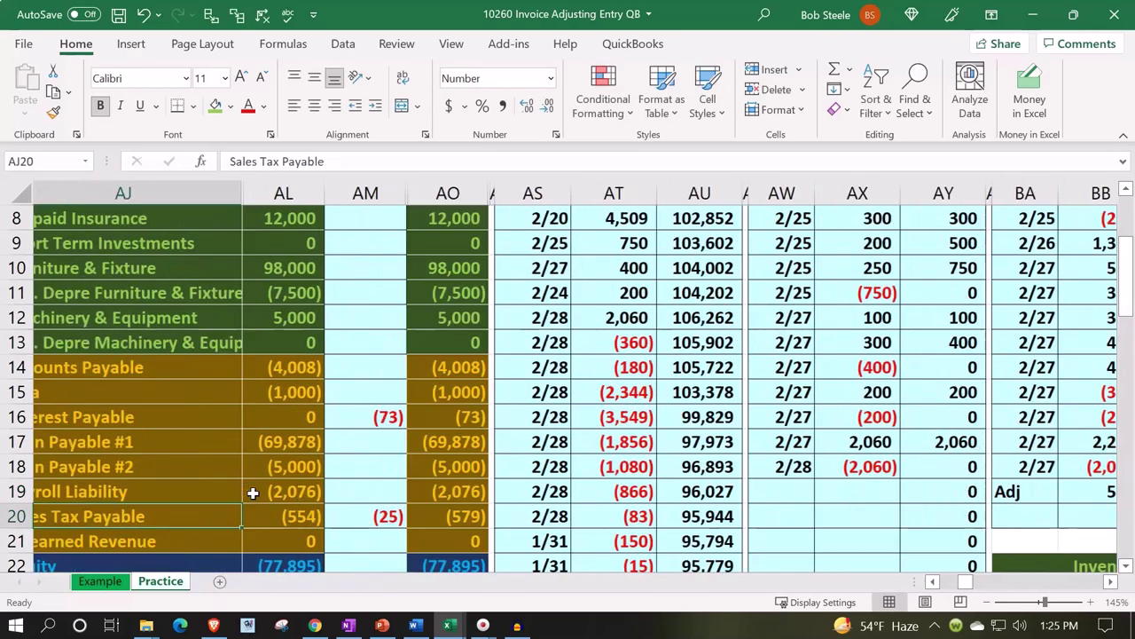
{"action": "key", "text": "Right"}
{"action": "key", "text": "Up"}
{"action": "key", "text": "Down"}
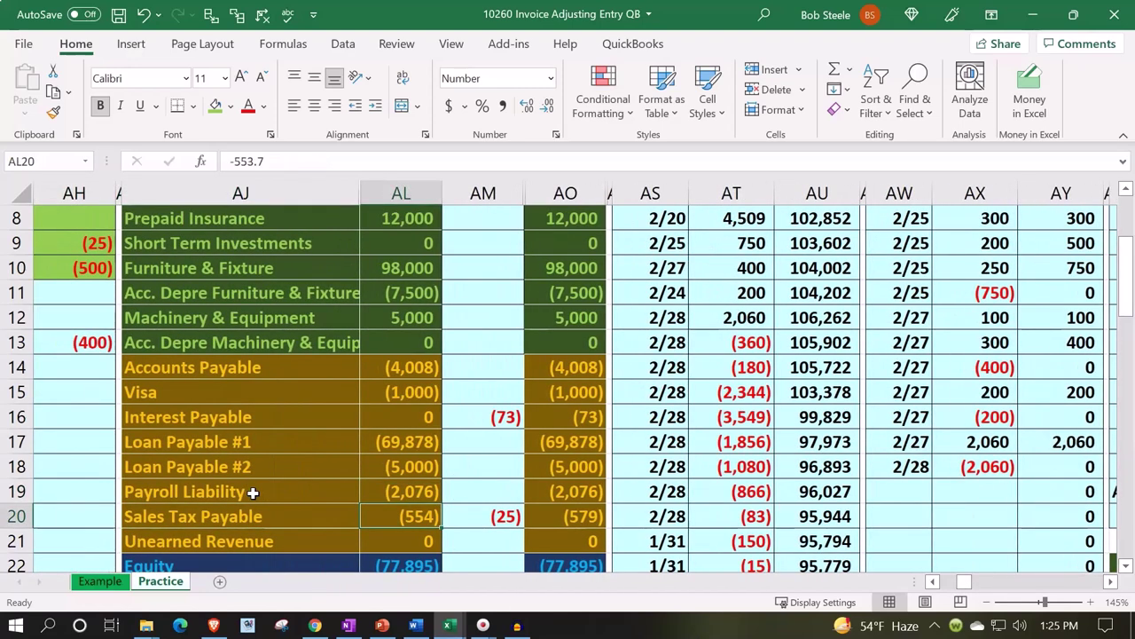
{"action": "key", "text": "Right"}
{"action": "key", "text": "Right"}
{"action": "key", "text": "Left"}
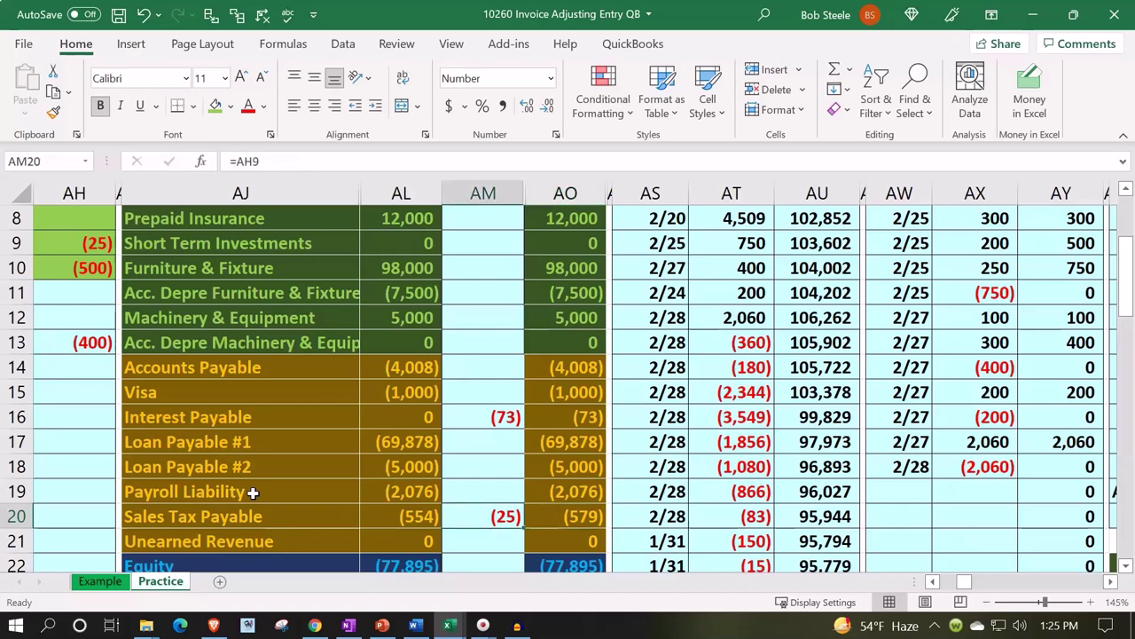
{"action": "key", "text": "Left"}
{"action": "key", "text": "Left"}
{"action": "key", "text": "Left"}
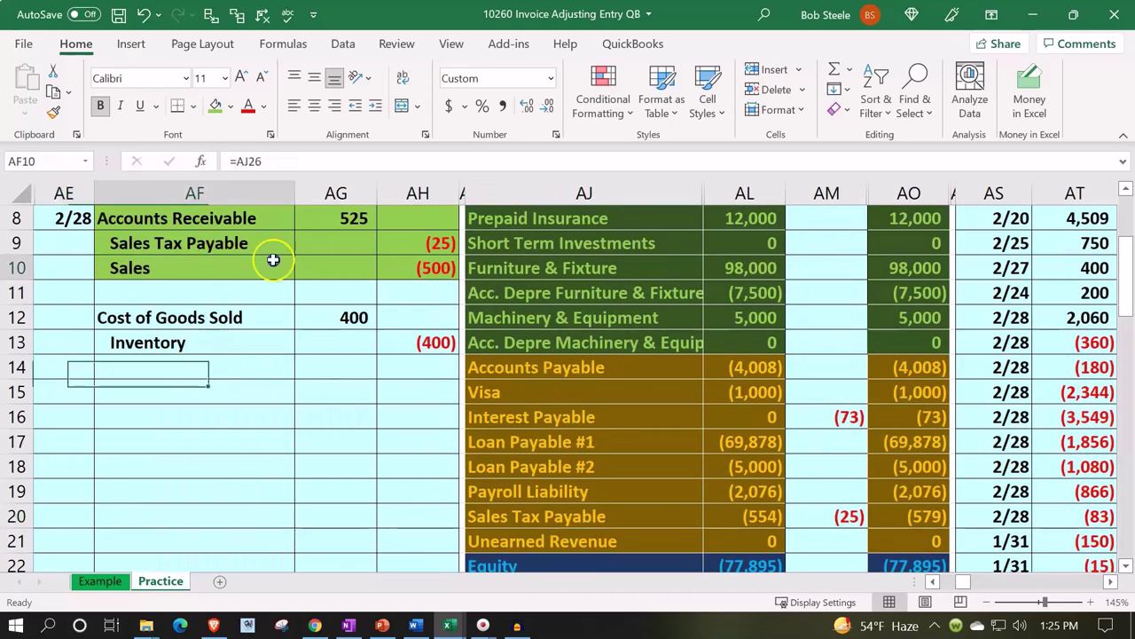
Step: Review the Sales line in the trial balance
{"action": "left_click_drag", "start_coordinate": [266, 266], "coordinate": [404, 266]}
{"action": "scroll", "coordinate": [520, 423], "scroll_direction": "down", "scroll_amount": 2}
{"action": "scroll", "coordinate": [541, 484], "scroll_direction": "down", "scroll_amount": 1}
{"action": "left_click", "coordinate": [539, 442]}
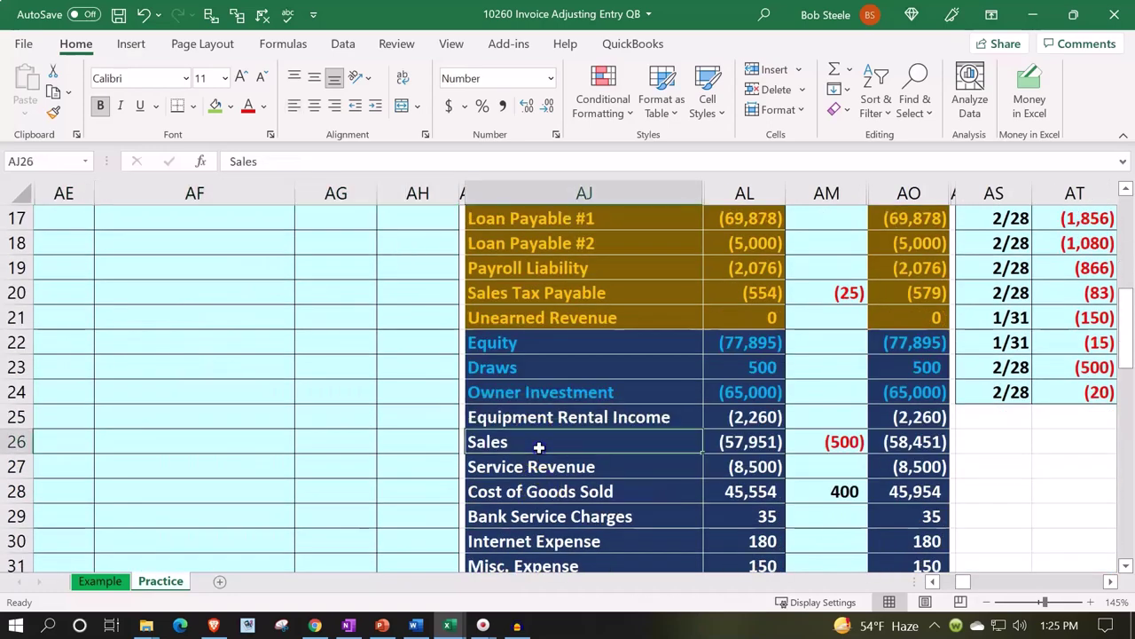
{"action": "scroll", "coordinate": [609, 269], "scroll_direction": "up", "scroll_amount": 5}
{"action": "left_click", "coordinate": [729, 333]}
Step: Label the first empty row of the Sales ledger Adj
{"action": "key", "text": "Right"}
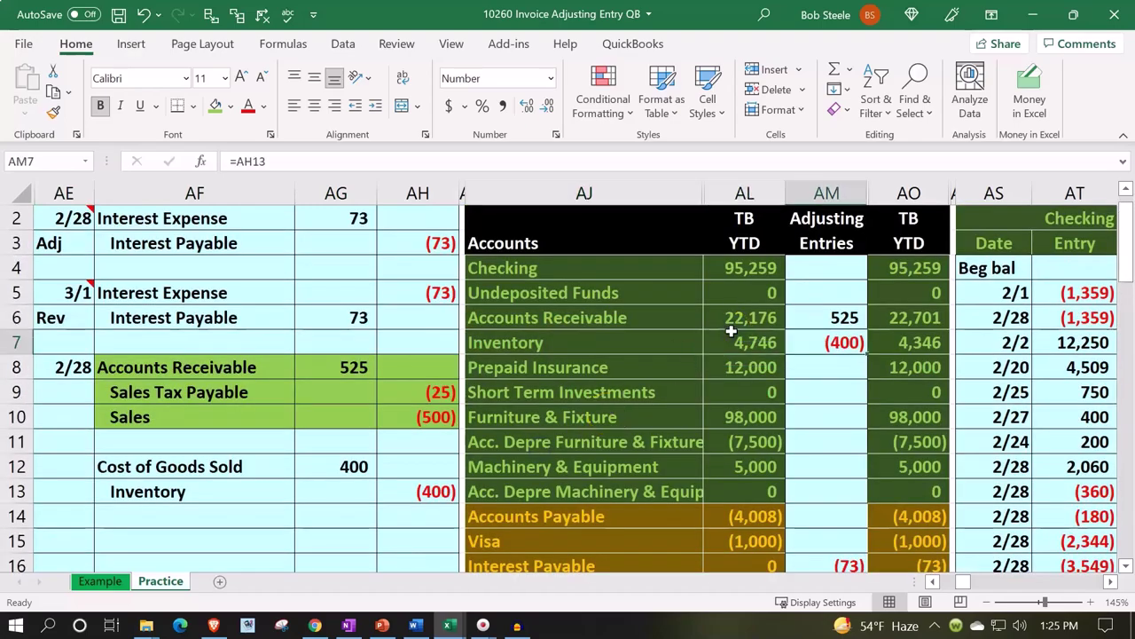
{"action": "key", "text": "Right"}
{"action": "key", "text": "Right"}
{"action": "key", "text": "Right"}
{"action": "key", "text": "Right"}
{"action": "key", "text": "Right"}
{"action": "key", "text": "Right"}
{"action": "key", "text": "Right"}
{"action": "key", "text": "Right"}
{"action": "key", "text": "Right"}
{"action": "key", "text": "Right"}
{"action": "key", "text": "Right"}
{"action": "key", "text": "Right"}
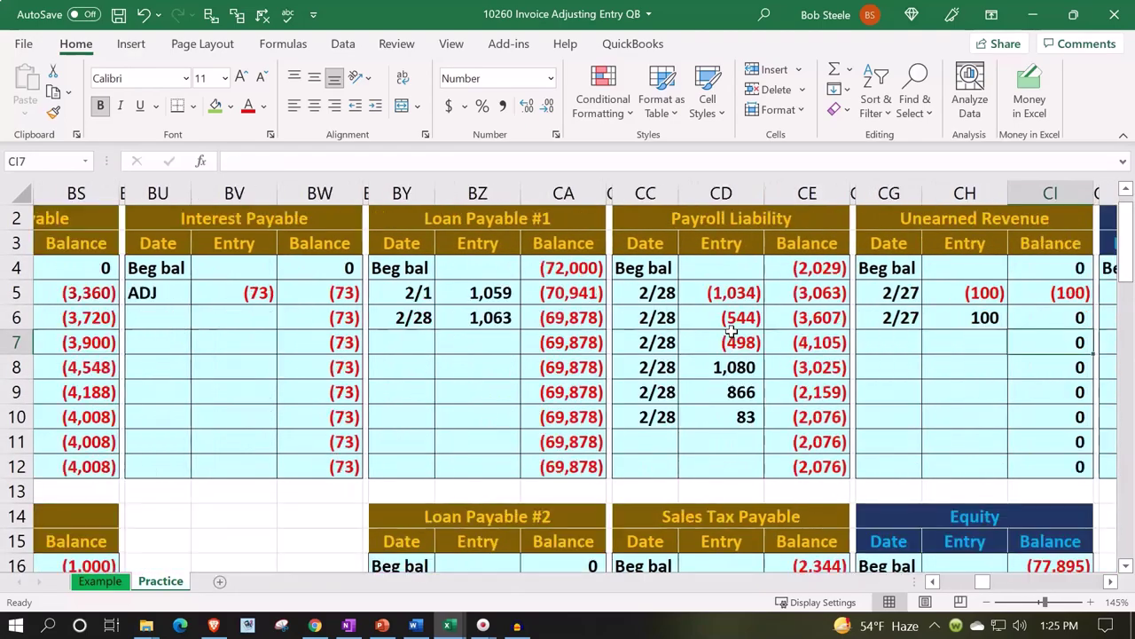
{"action": "key", "text": "Right"}
{"action": "key", "text": "Right"}
{"action": "key", "text": "Right"}
{"action": "key", "text": "Right"}
{"action": "key", "text": "Right"}
{"action": "key", "text": "Right"}
{"action": "key", "text": "Right"}
{"action": "key", "text": "Left"}
{"action": "key", "text": "Left"}
{"action": "key", "text": "Left"}
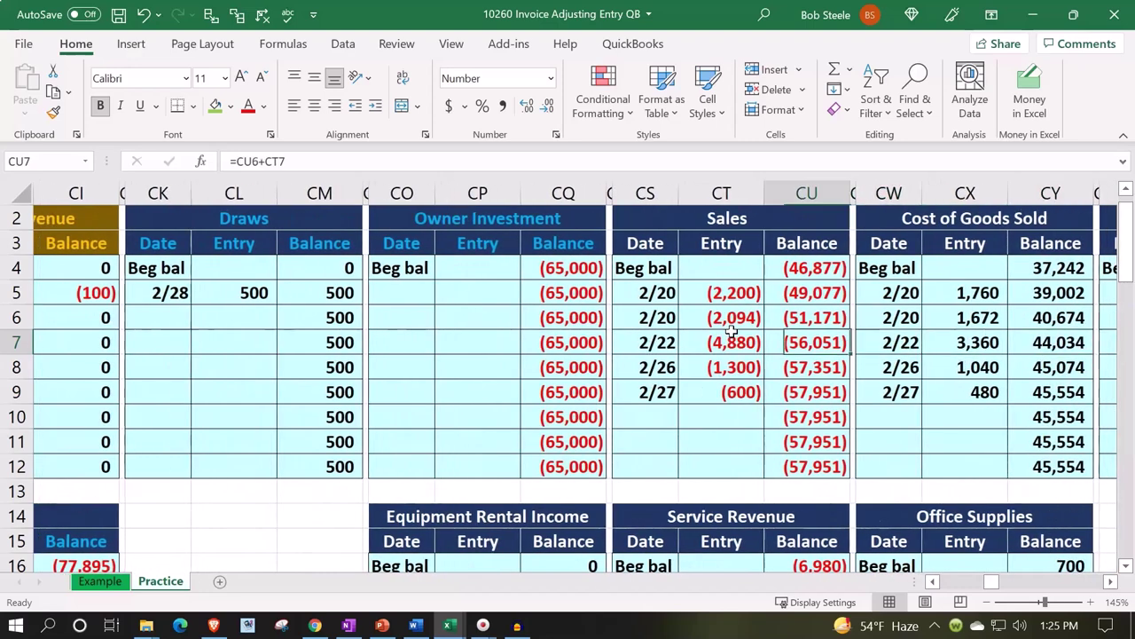
{"action": "key", "text": "Left"}
{"action": "key", "text": "Left"}
{"action": "key", "text": "Down"}
{"action": "key", "text": "Down"}
{"action": "key", "text": "Down"}
{"action": "type", "text": "Ad"}
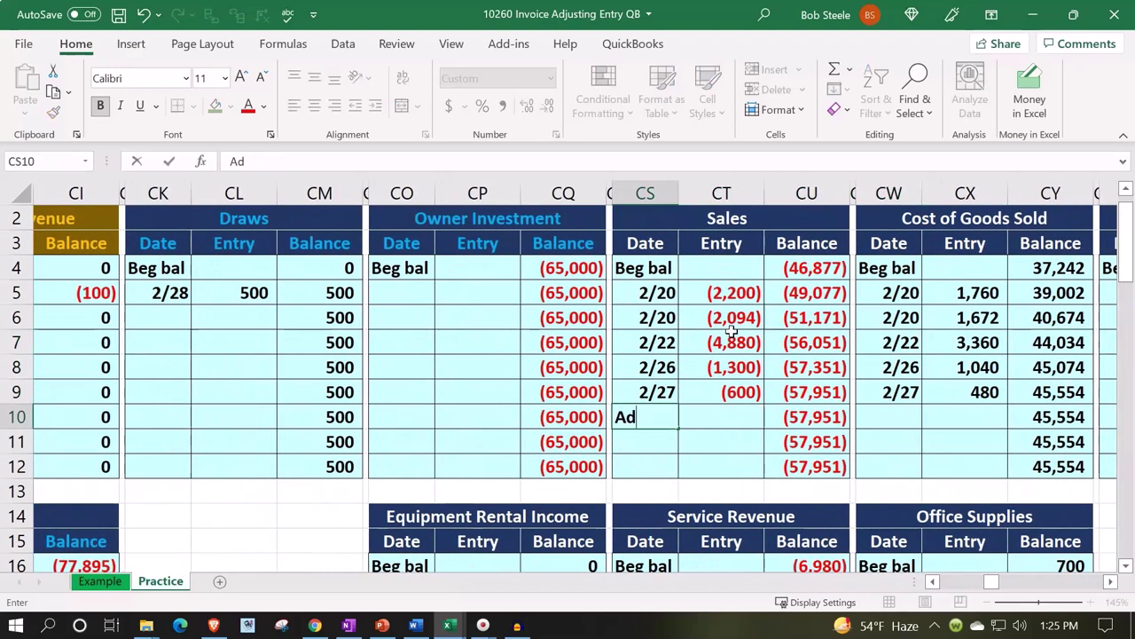
{"action": "type", "text": "j"}
{"action": "key", "text": "Tab"}
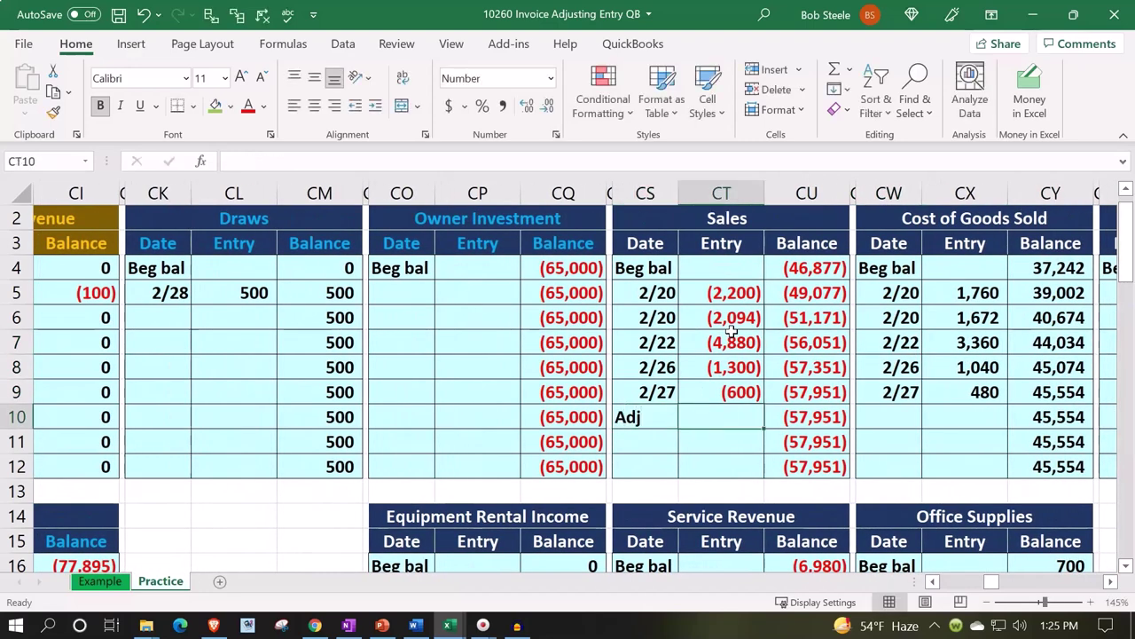
Step: Link the entry to the (500) Sales journal credit, giving a (58,451) balance
{"action": "type", "text": "="}
{"action": "key", "text": "Left"}
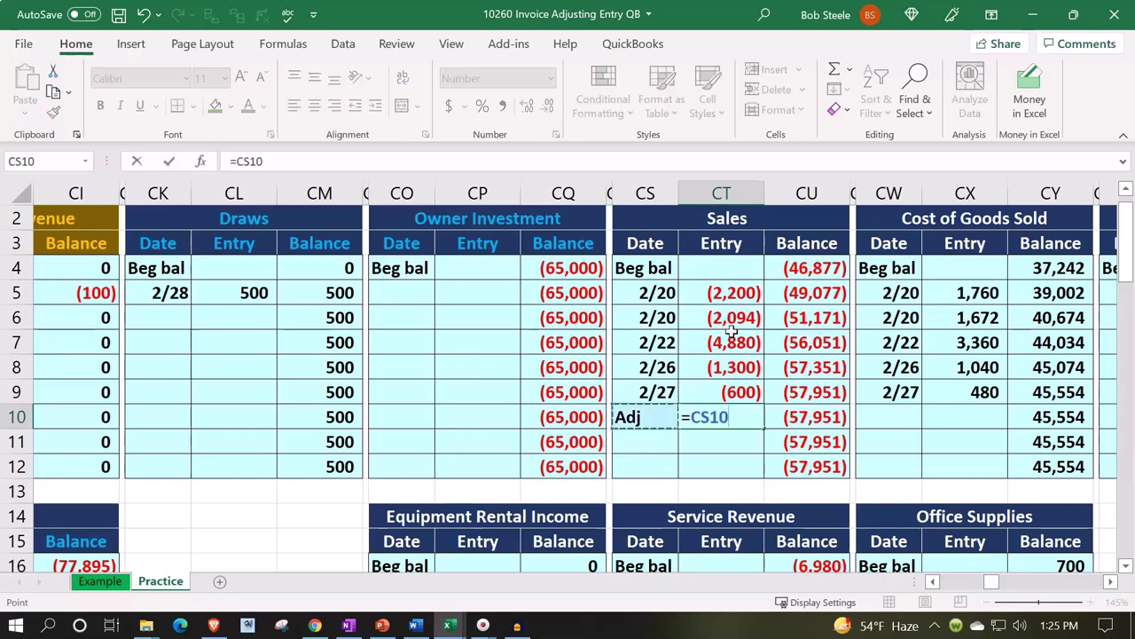
{"action": "key", "text": "Left"}
{"action": "key", "text": "Left"}
{"action": "key", "text": "Left"}
{"action": "key", "text": "Left"}
{"action": "key", "text": "Left"}
{"action": "key", "text": "Left"}
{"action": "key", "text": "Left"}
{"action": "key", "text": "Left"}
{"action": "key", "text": "Left"}
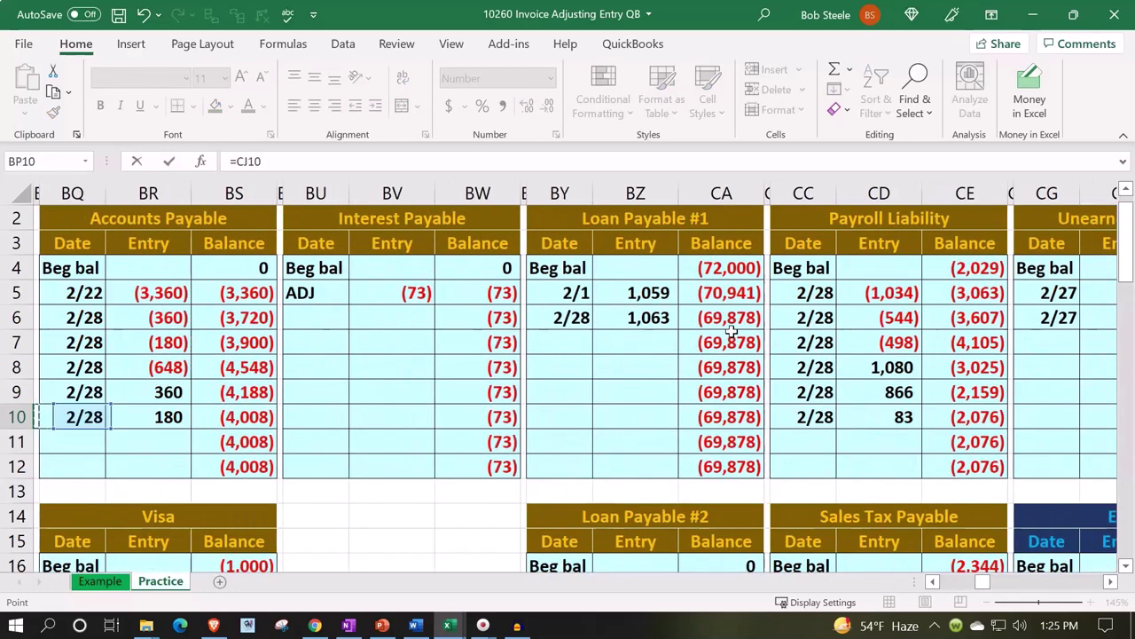
{"action": "key", "text": "Left"}
{"action": "key", "text": "Left"}
{"action": "key", "text": "Left"}
{"action": "key", "text": "Left"}
{"action": "key", "text": "Left"}
{"action": "key", "text": "Left"}
{"action": "key", "text": "Left"}
{"action": "key", "text": "Left"}
{"action": "key", "text": "Left"}
{"action": "key", "text": "Left"}
{"action": "key", "text": "Left"}
{"action": "key", "text": "Left"}
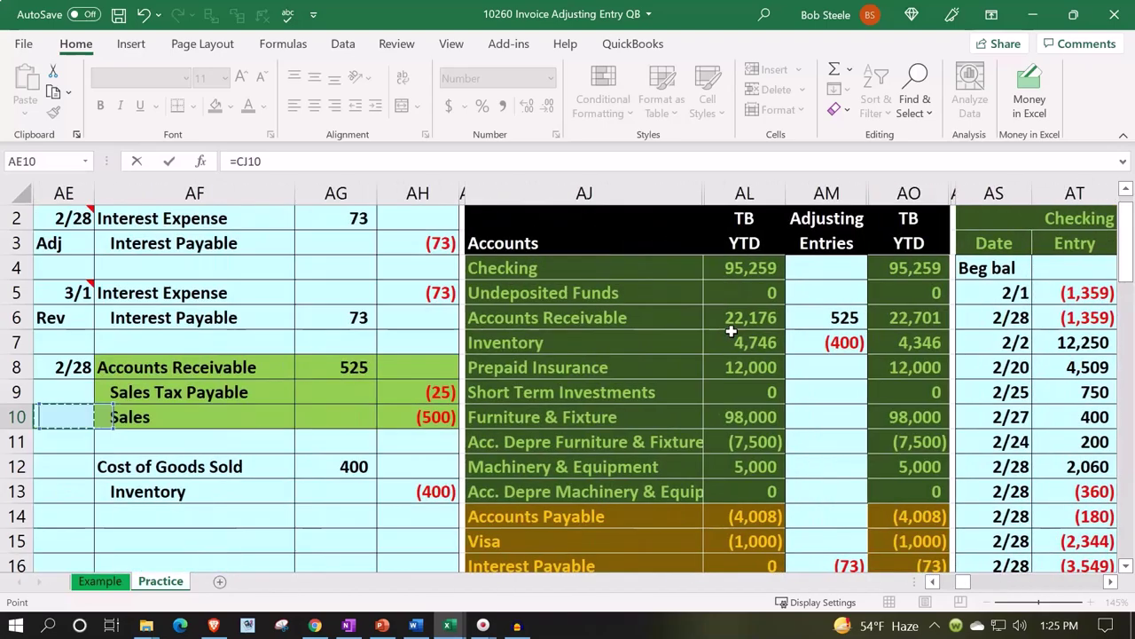
{"action": "key", "text": "Right"}
{"action": "key", "text": "Right"}
{"action": "key", "text": "Right"}
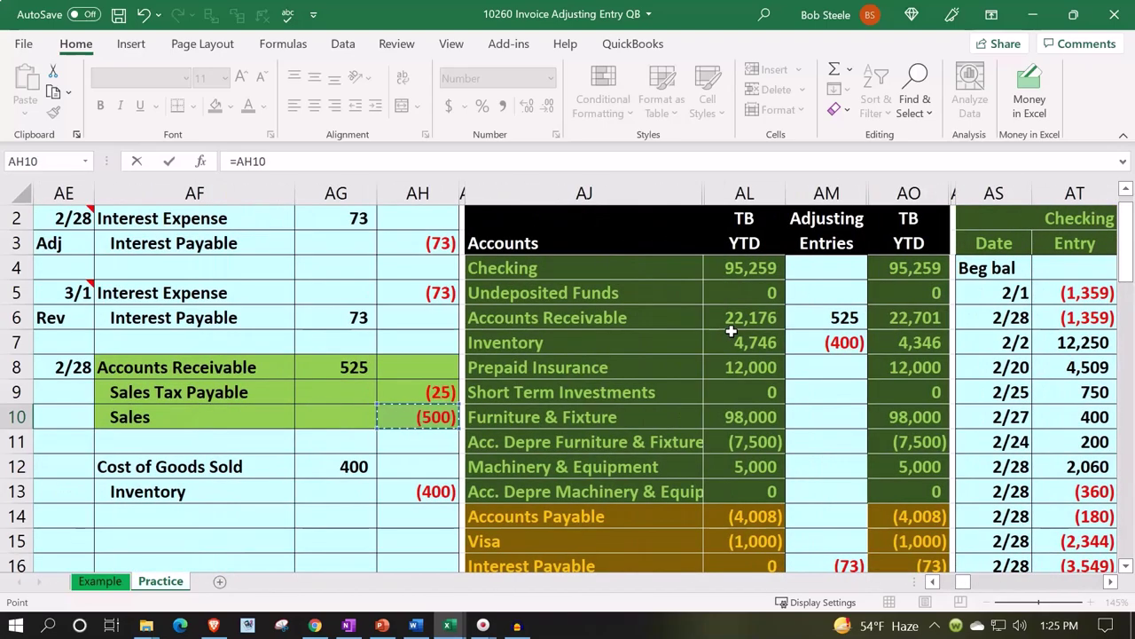
{"action": "key", "text": "Tab"}
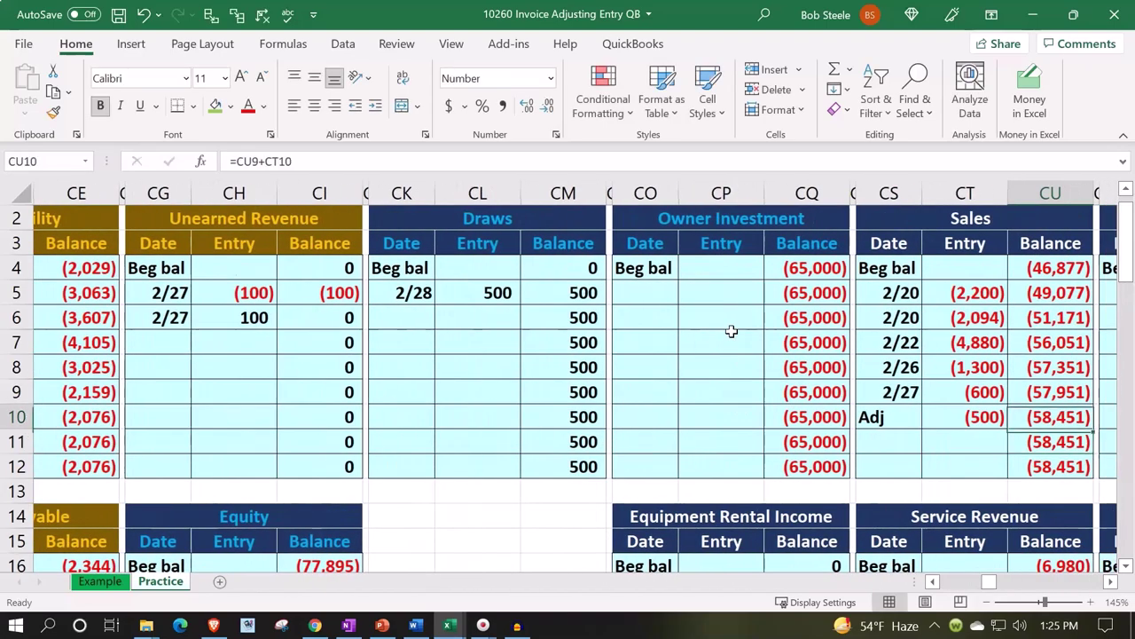
{"action": "key", "text": "Up"}
{"action": "key", "text": "Down"}
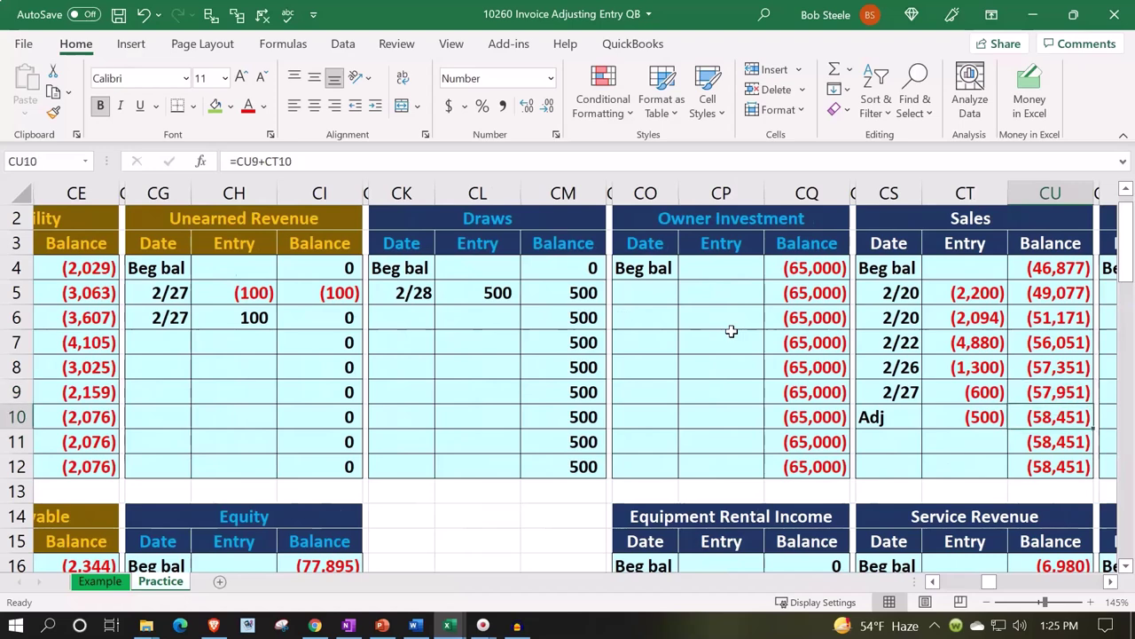
Step: Confirm the adjusted trial balance shows Sales at (58,451) in AO26
{"action": "key", "text": "Left"}
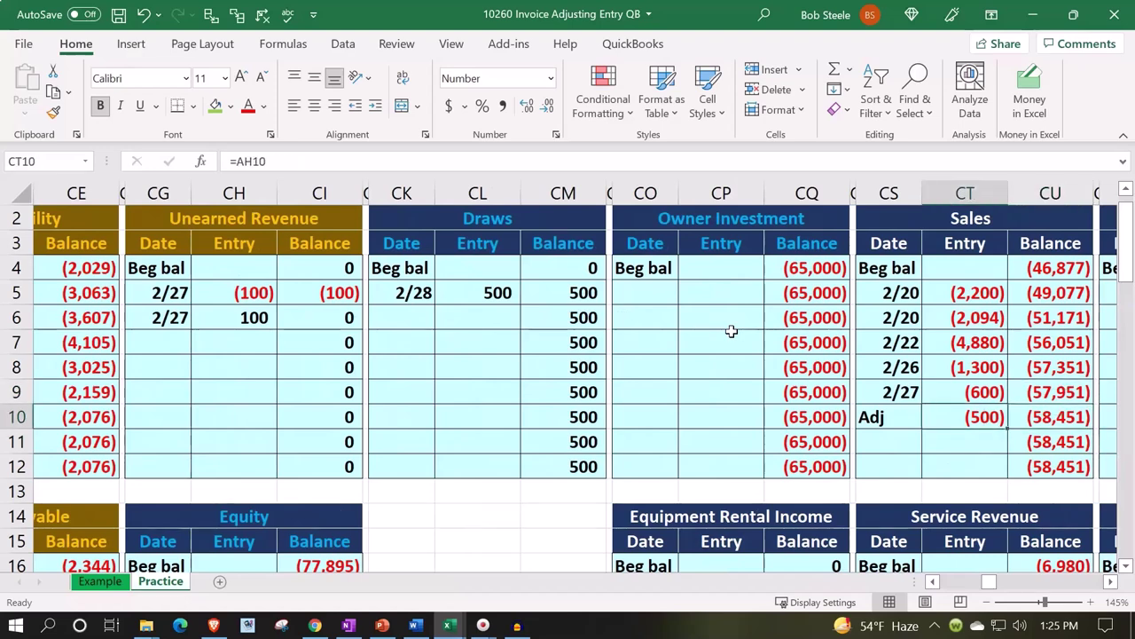
{"action": "key", "text": "Left"}
{"action": "key", "text": "Left"}
{"action": "key", "text": "Left"}
{"action": "key", "text": "Left"}
{"action": "key", "text": "Left"}
{"action": "key", "text": "Left"}
{"action": "key", "text": "Left"}
{"action": "key", "text": "Left"}
{"action": "key", "text": "Left"}
{"action": "key", "text": "Left"}
{"action": "key", "text": "Left"}
{"action": "key", "text": "Left"}
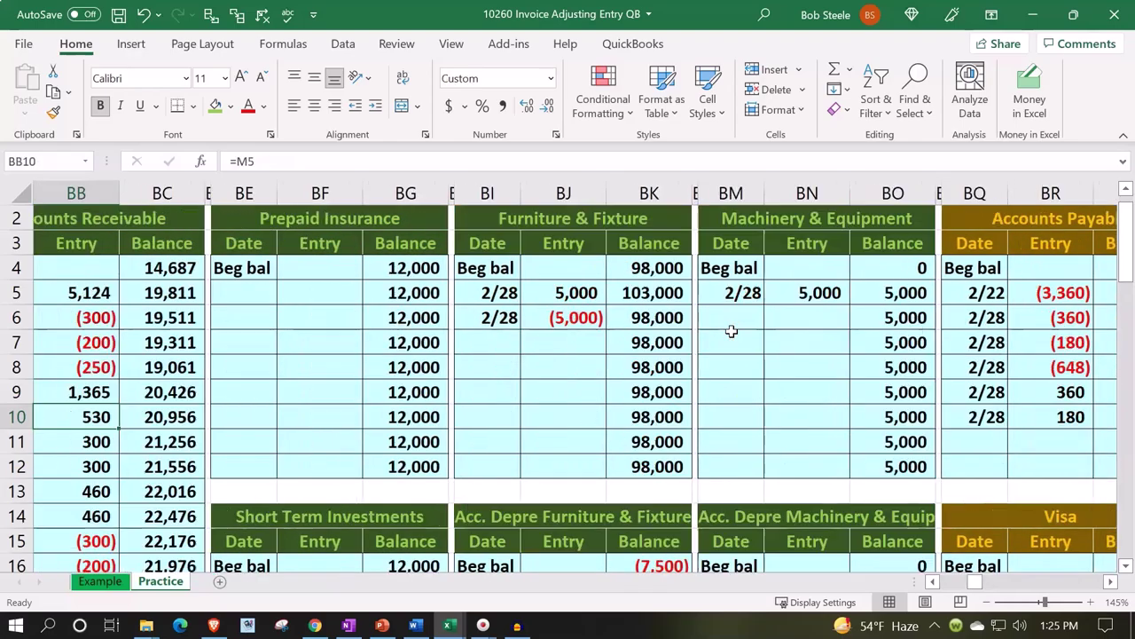
{"action": "key", "text": "Left"}
{"action": "key", "text": "Left"}
{"action": "key", "text": "Left"}
{"action": "key", "text": "Left"}
{"action": "key", "text": "Left"}
{"action": "key", "text": "Left"}
{"action": "key", "text": "Left"}
{"action": "key", "text": "Left"}
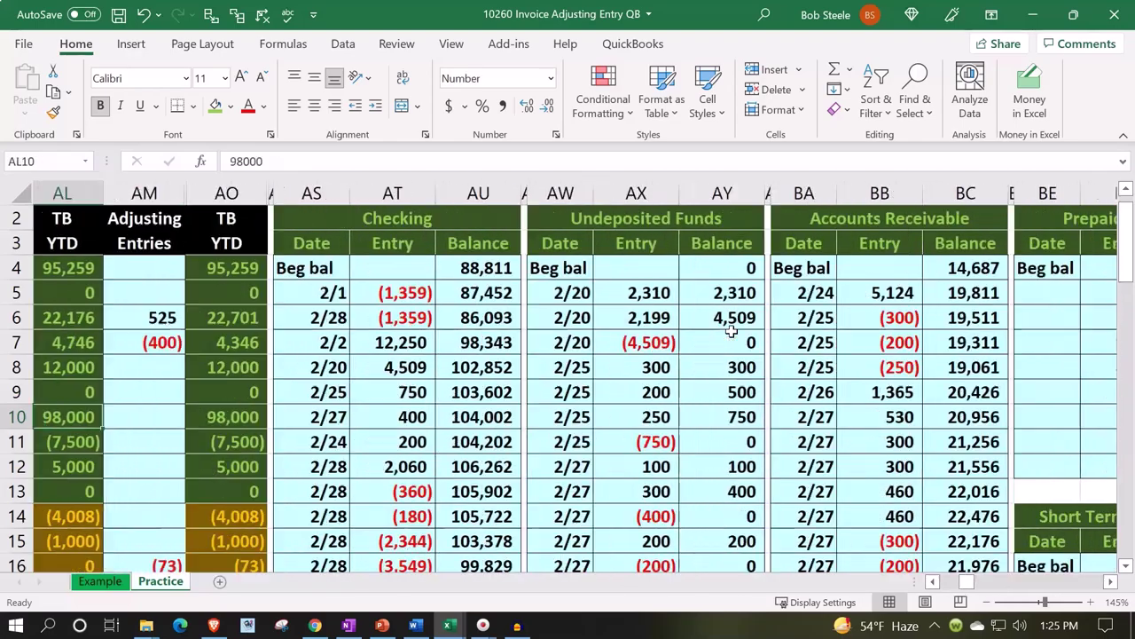
{"action": "key", "text": "Left"}
{"action": "key", "text": "Left"}
{"action": "key", "text": "Left"}
{"action": "scroll", "coordinate": [437, 458], "scroll_direction": "down", "scroll_amount": 3}
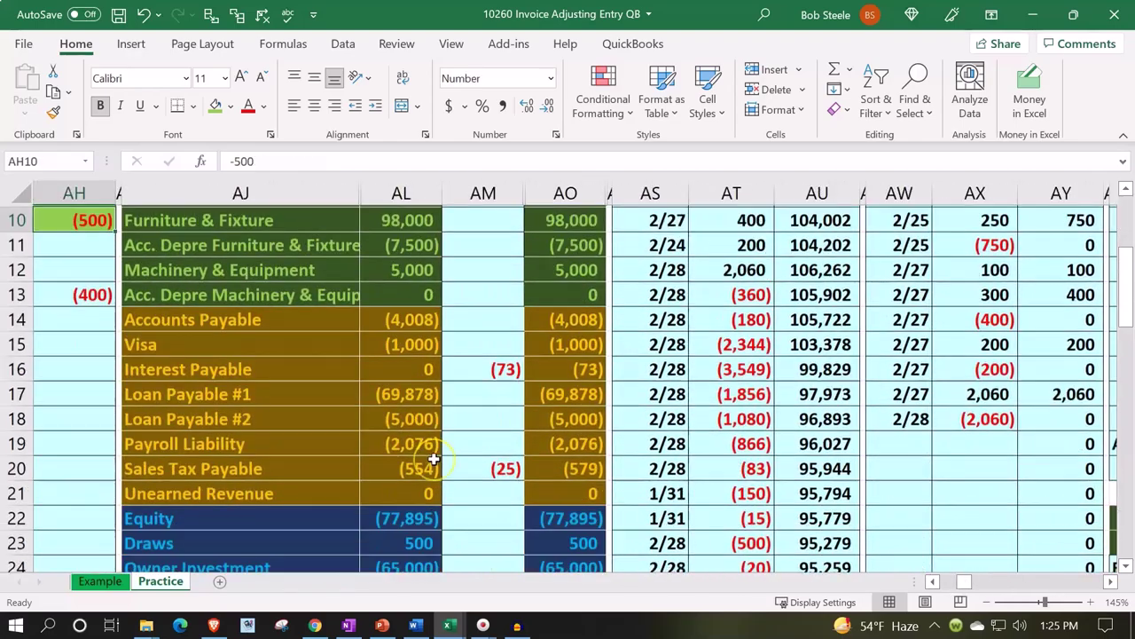
{"action": "scroll", "coordinate": [437, 458], "scroll_direction": "down", "scroll_amount": 2}
{"action": "scroll", "coordinate": [479, 463], "scroll_direction": "down", "scroll_amount": 1}
{"action": "left_click", "coordinate": [551, 439]}
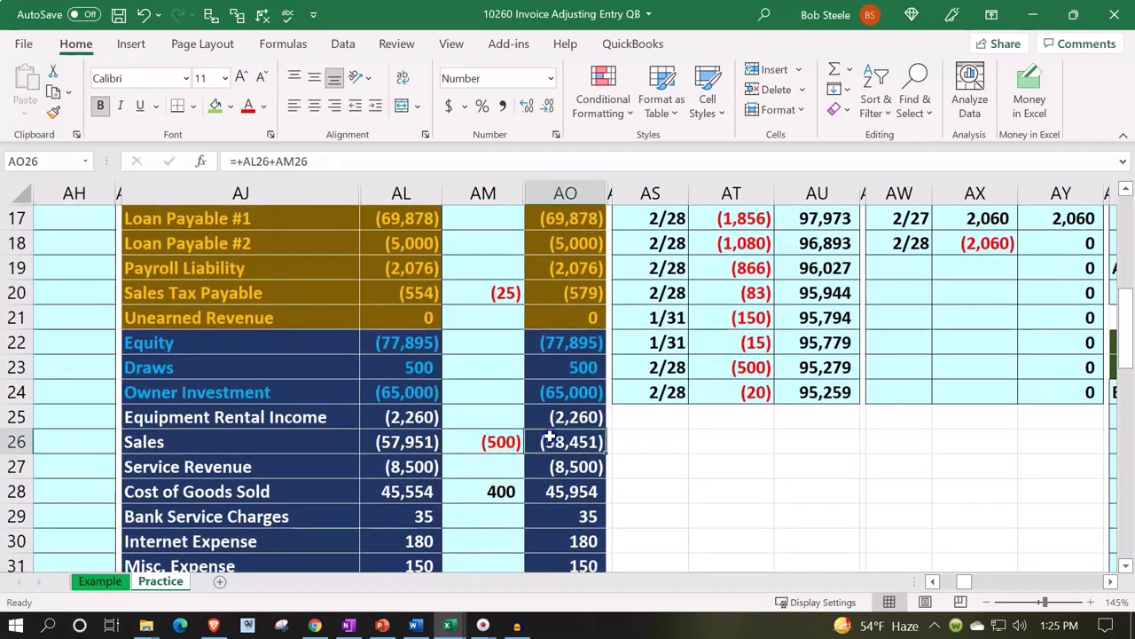
{"action": "key", "text": "Left"}
{"action": "key", "text": "Left"}
{"action": "key", "text": "Left"}
{"action": "key", "text": "Left"}
{"action": "key", "text": "Left"}
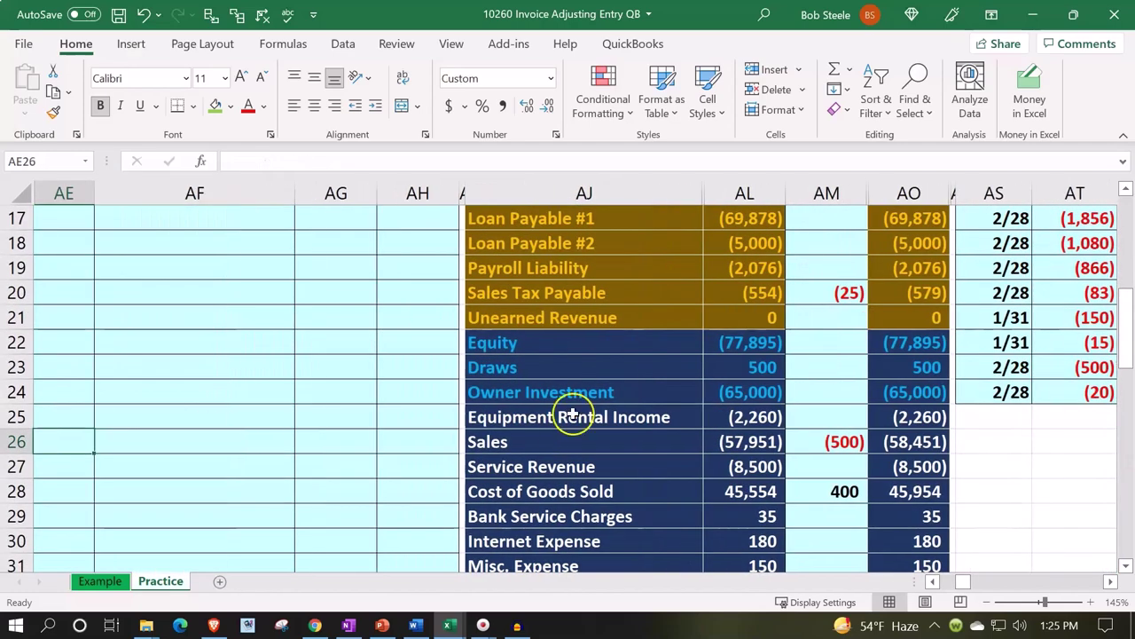
Step: Refill journal lines AF8:AH10 with a light blue from the More Colors Standard palette
{"action": "scroll", "coordinate": [261, 425], "scroll_direction": "up", "scroll_amount": 1}
{"action": "scroll", "coordinate": [209, 364], "scroll_direction": "up", "scroll_amount": 3}
{"action": "mouse_move", "coordinate": [155, 296]}
{"action": "left_mouse_down"}
{"action": "mouse_move", "coordinate": [362, 296]}
{"action": "mouse_move", "coordinate": [428, 339]}
{"action": "left_mouse_up"}
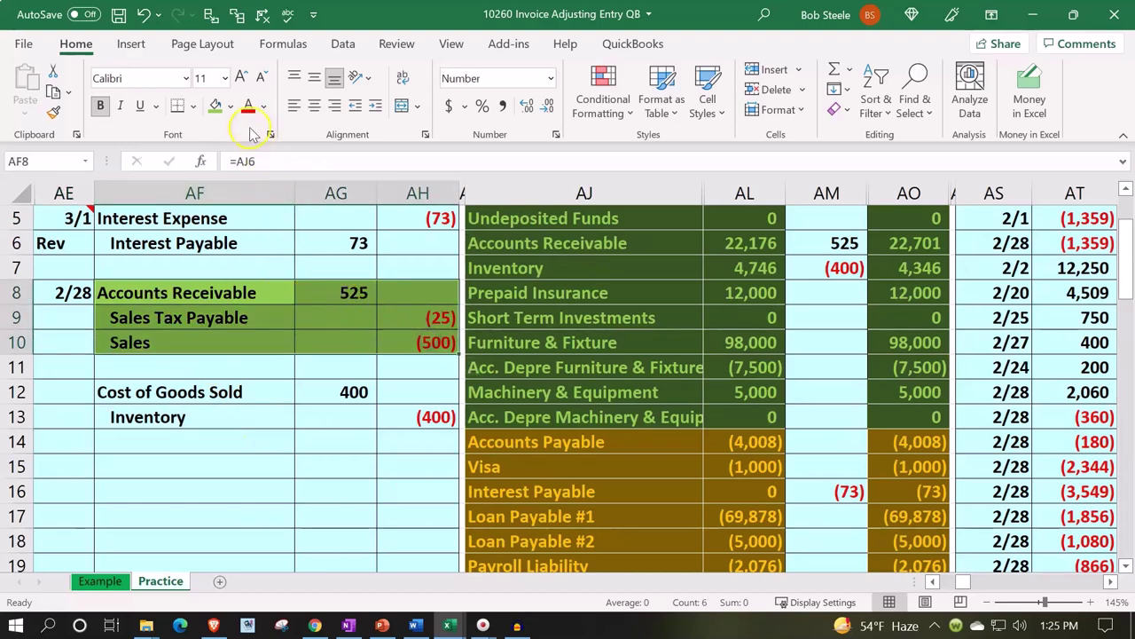
{"action": "left_click", "coordinate": [231, 108]}
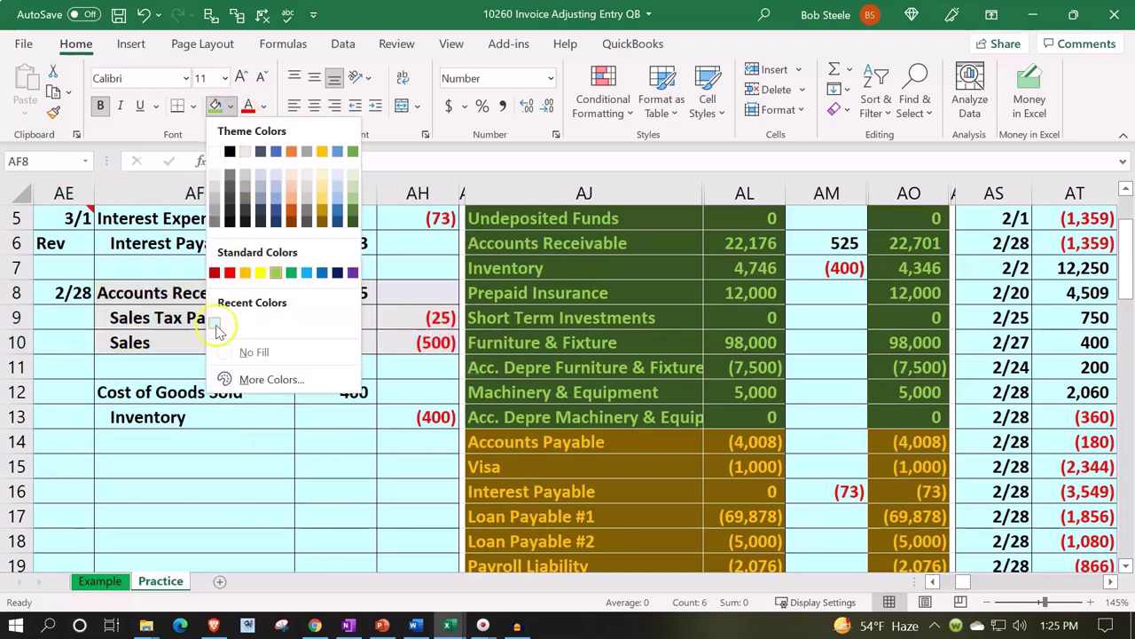
{"action": "left_click", "coordinate": [249, 380]}
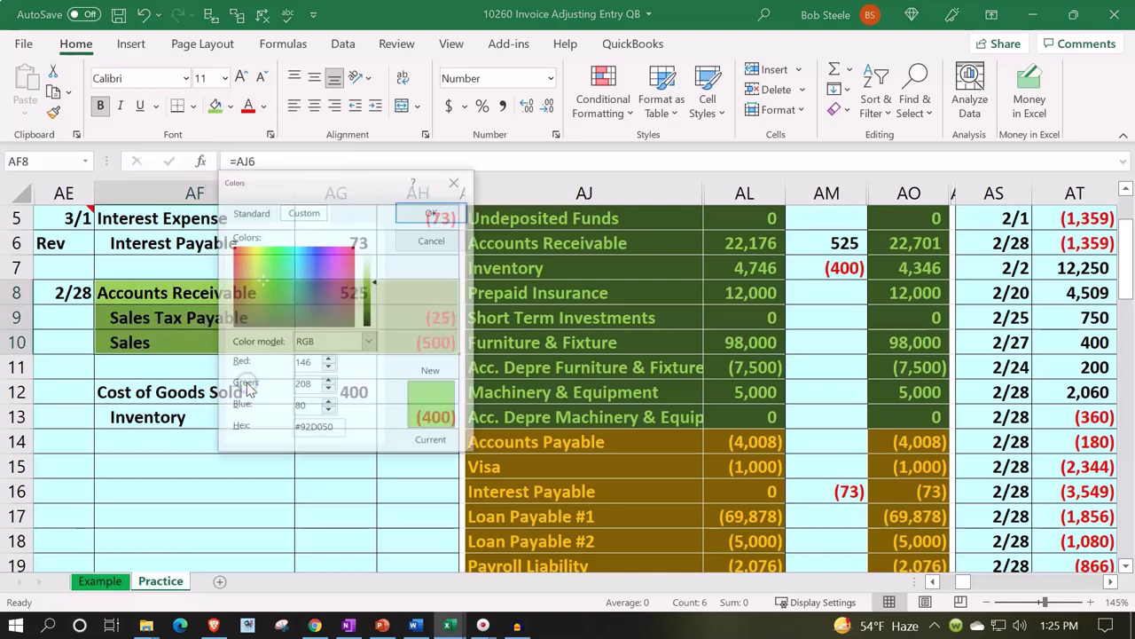
{"action": "left_click", "coordinate": [251, 212]}
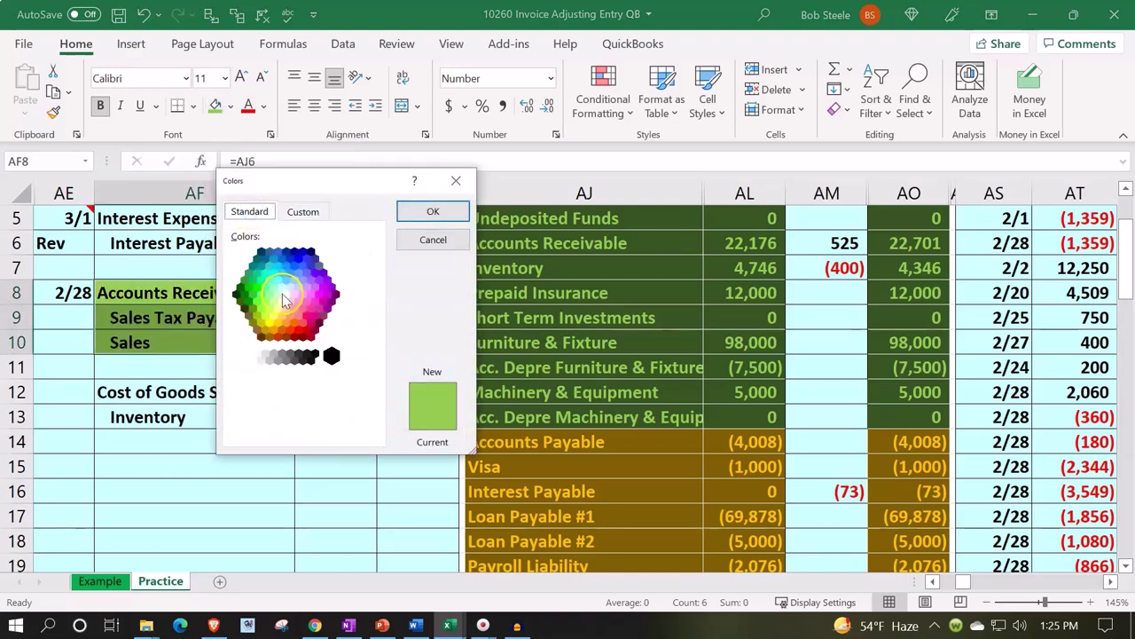
{"action": "left_click", "coordinate": [431, 213]}
Step: Select the Cost of Goods Sold journal debit line and review the trial balance
{"action": "left_click_drag", "start_coordinate": [281, 385], "coordinate": [315, 403]}
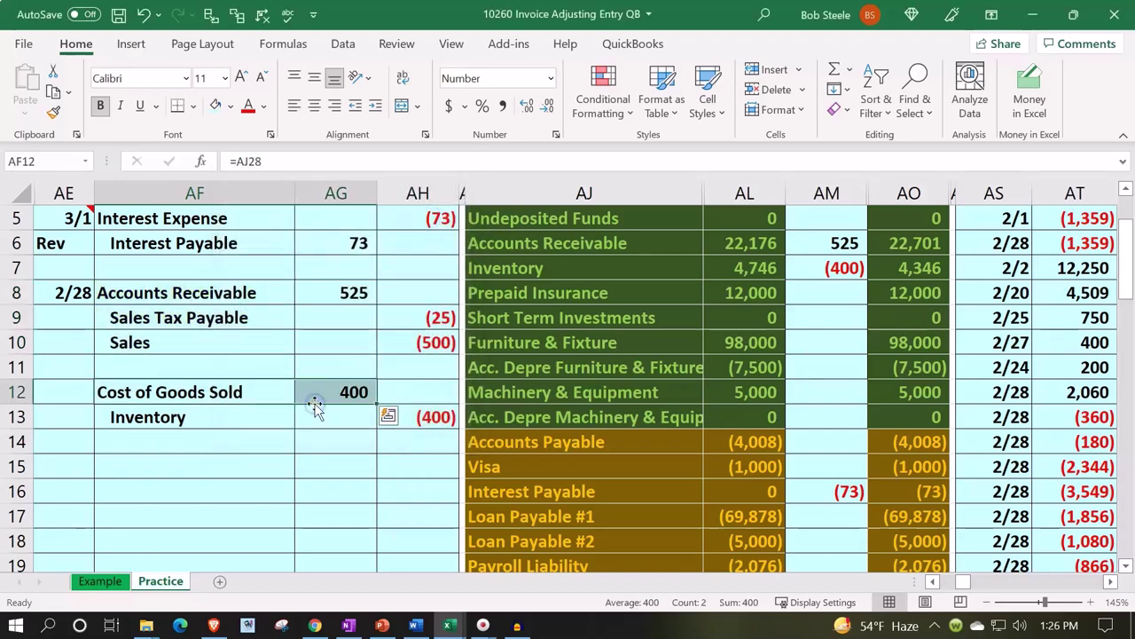
{"action": "scroll", "coordinate": [315, 403], "scroll_direction": "down", "scroll_amount": 3}
{"action": "scroll", "coordinate": [315, 404], "scroll_direction": "down", "scroll_amount": 1}
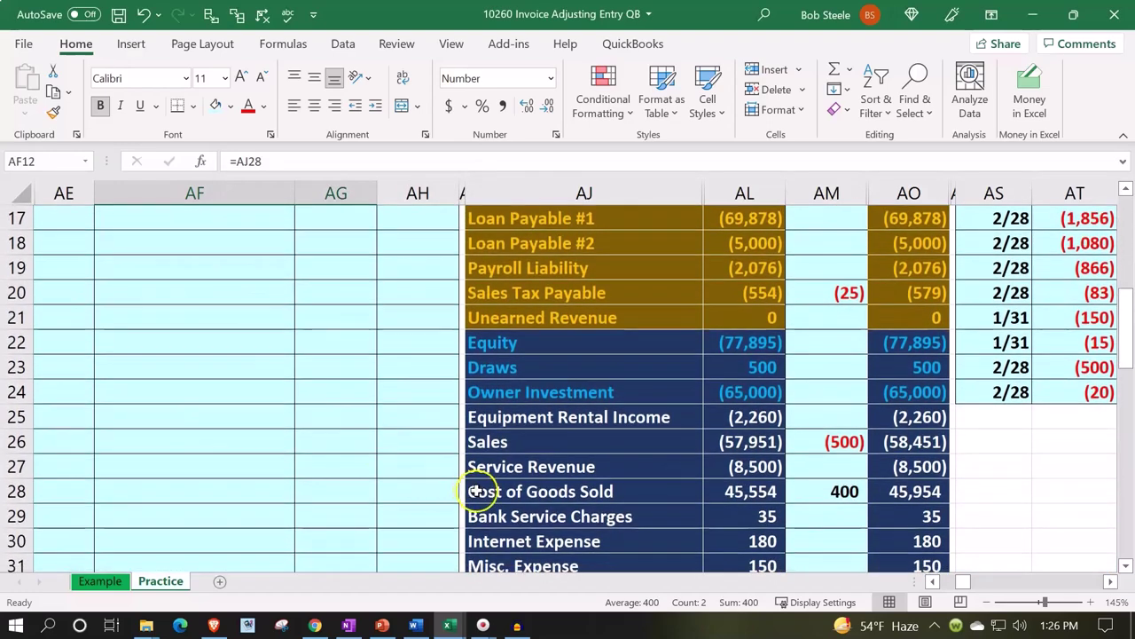
{"action": "scroll", "coordinate": [592, 318], "scroll_direction": "up", "scroll_amount": 4}
{"action": "scroll", "coordinate": [664, 259], "scroll_direction": "up", "scroll_amount": 2}
{"action": "left_click", "coordinate": [664, 259]}
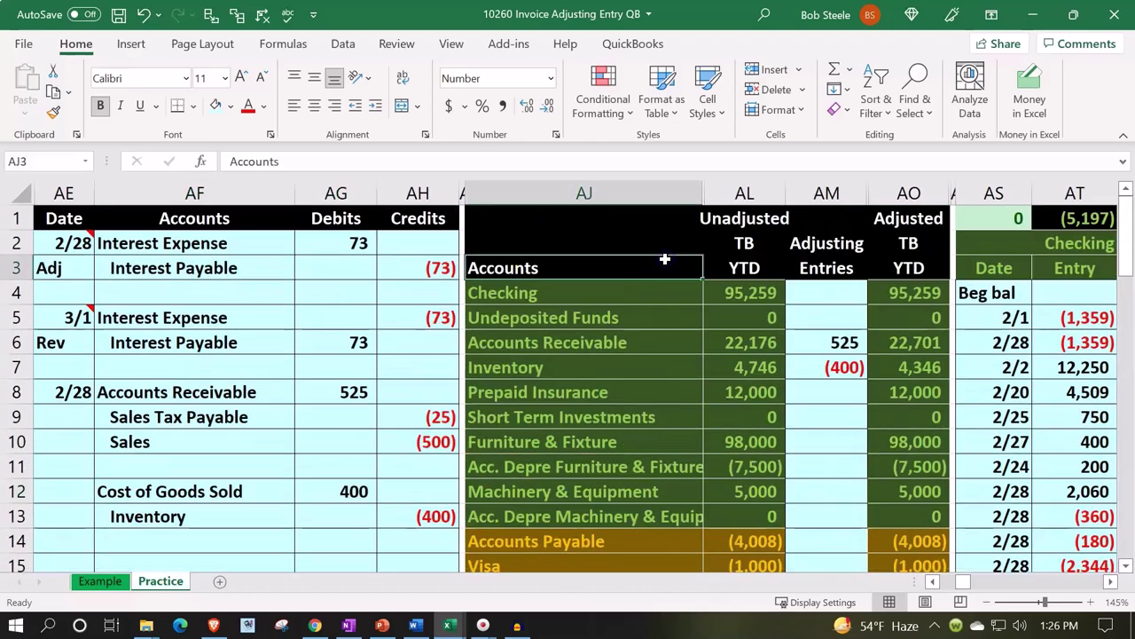
Step: Label the next empty Cost of Goods Sold ledger row Adj
{"action": "key", "text": "Right"}
{"action": "key", "text": "Right"}
{"action": "key", "text": "Right"}
{"action": "key", "text": "Right"}
{"action": "key", "text": "Right"}
{"action": "key", "text": "Right"}
{"action": "key", "text": "Right"}
{"action": "key", "text": "Right"}
{"action": "key", "text": "Right"}
{"action": "key", "text": "Right"}
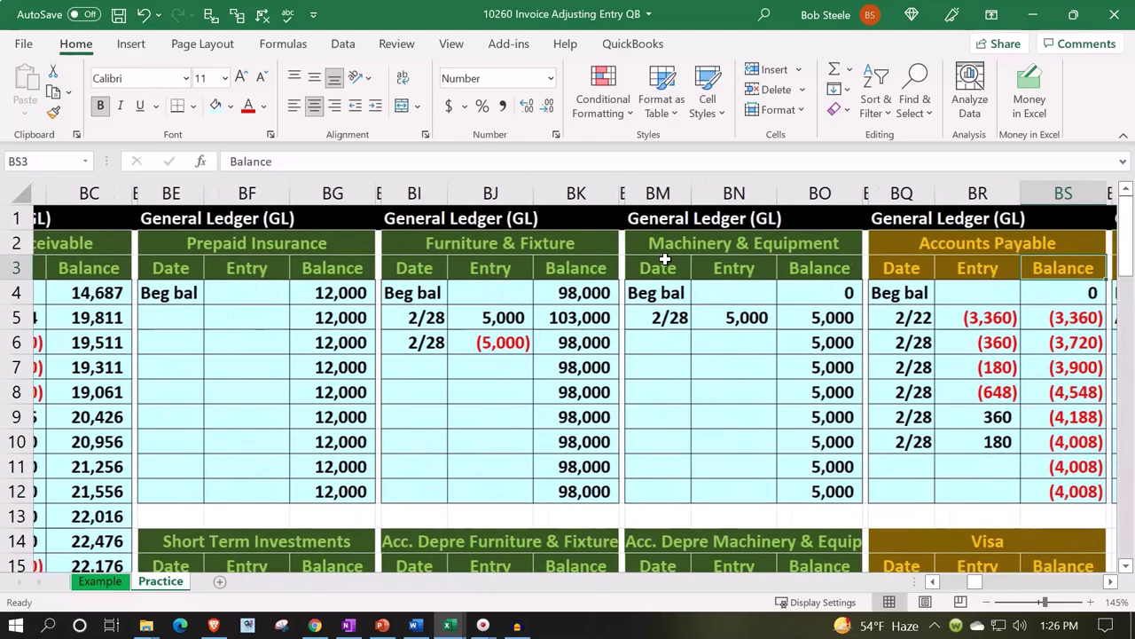
{"action": "key", "text": "Right"}
{"action": "key", "text": "Right"}
{"action": "key", "text": "Right"}
{"action": "key", "text": "Right"}
{"action": "key", "text": "Right"}
{"action": "key", "text": "Right"}
{"action": "key", "text": "Right"}
{"action": "key", "text": "Right"}
{"action": "key", "text": "Right"}
{"action": "key", "text": "Right"}
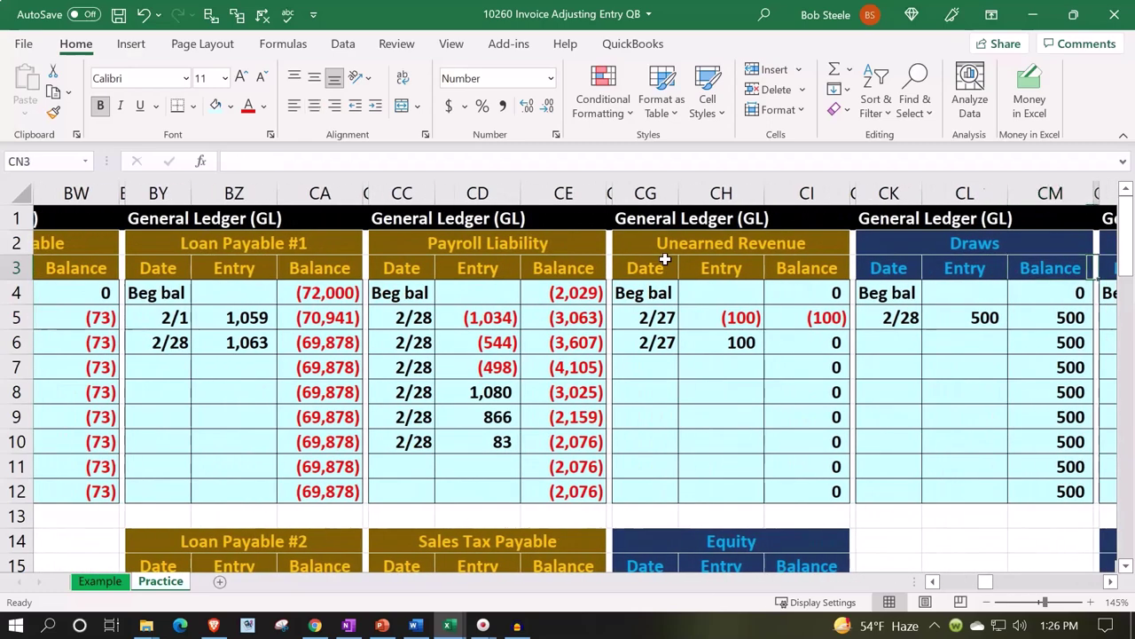
{"action": "key", "text": "Right"}
{"action": "key", "text": "Right"}
{"action": "key", "text": "Right"}
{"action": "key", "text": "Right"}
{"action": "key", "text": "Right"}
{"action": "key", "text": "Right"}
{"action": "key", "text": "Right"}
{"action": "key", "text": "Right"}
{"action": "key", "text": "Down"}
{"action": "key", "text": "Down"}
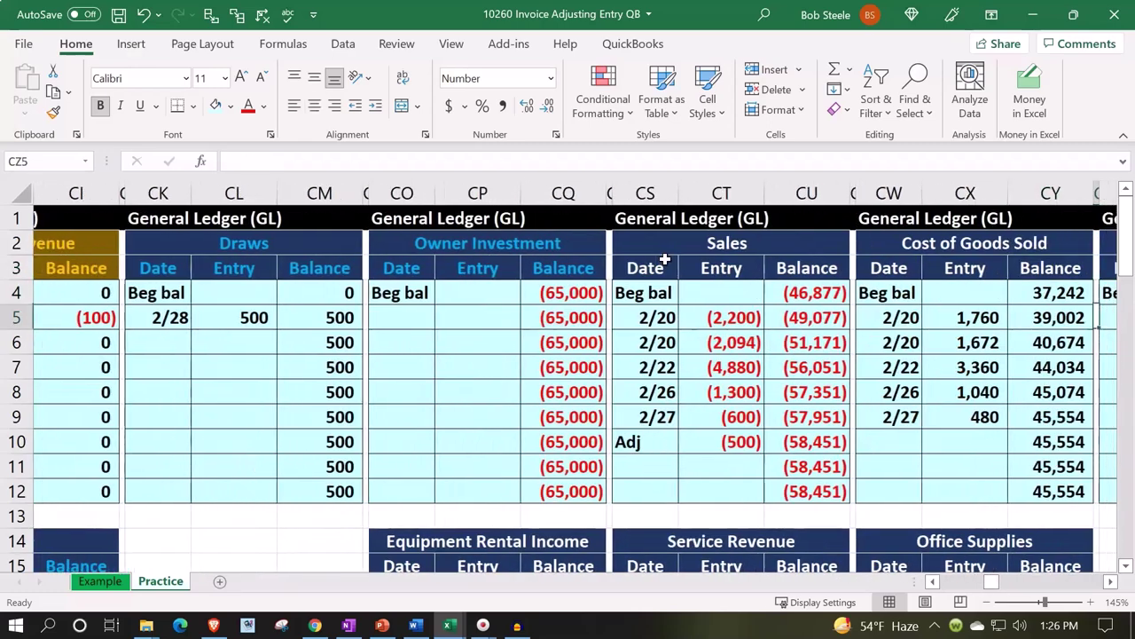
{"action": "key", "text": "Left"}
{"action": "key", "text": "Left"}
{"action": "key", "text": "Left"}
{"action": "key", "text": "Down"}
{"action": "key", "text": "Down"}
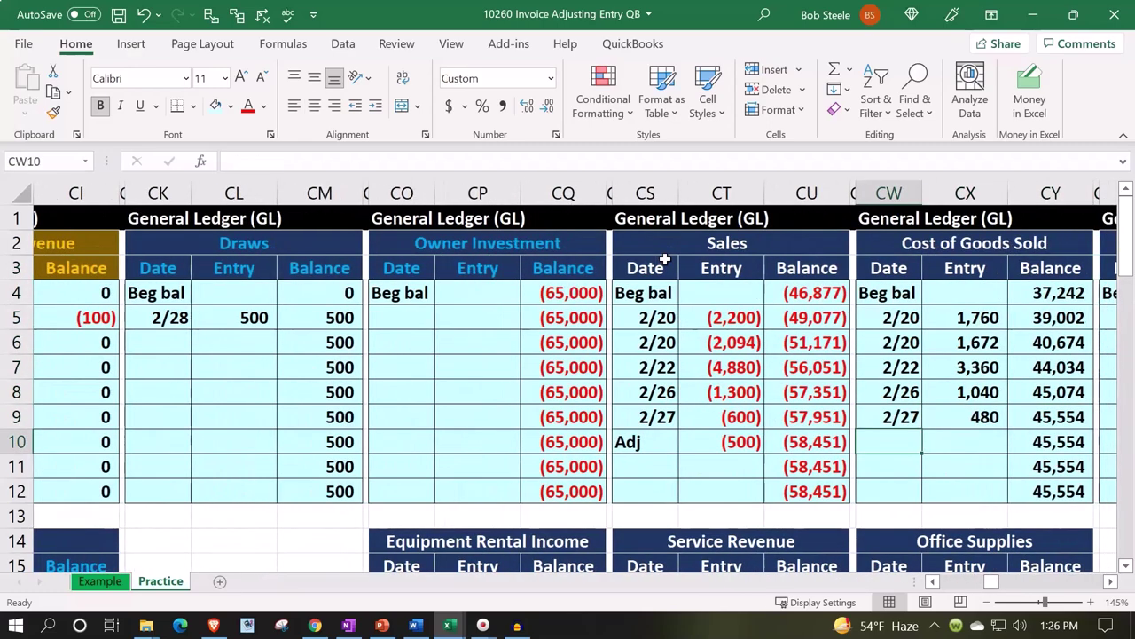
{"action": "type", "text": "Cost of Goods Sold"}
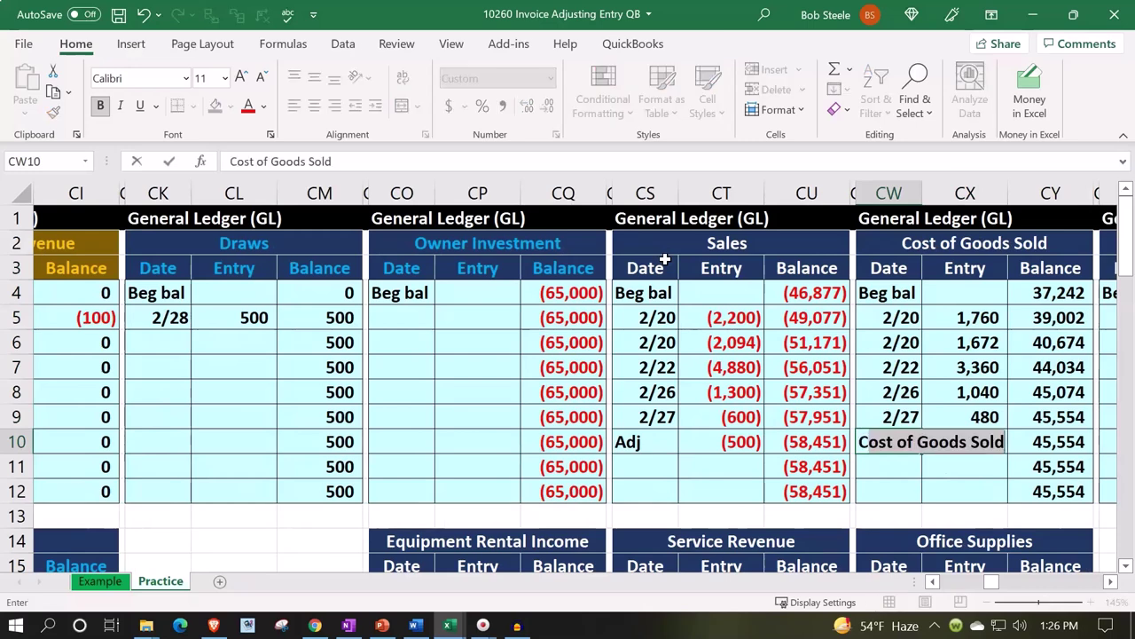
{"action": "key", "text": "BackSpace"}
{"action": "key", "text": "BackSpace"}
{"action": "type", "text": "Ad"}
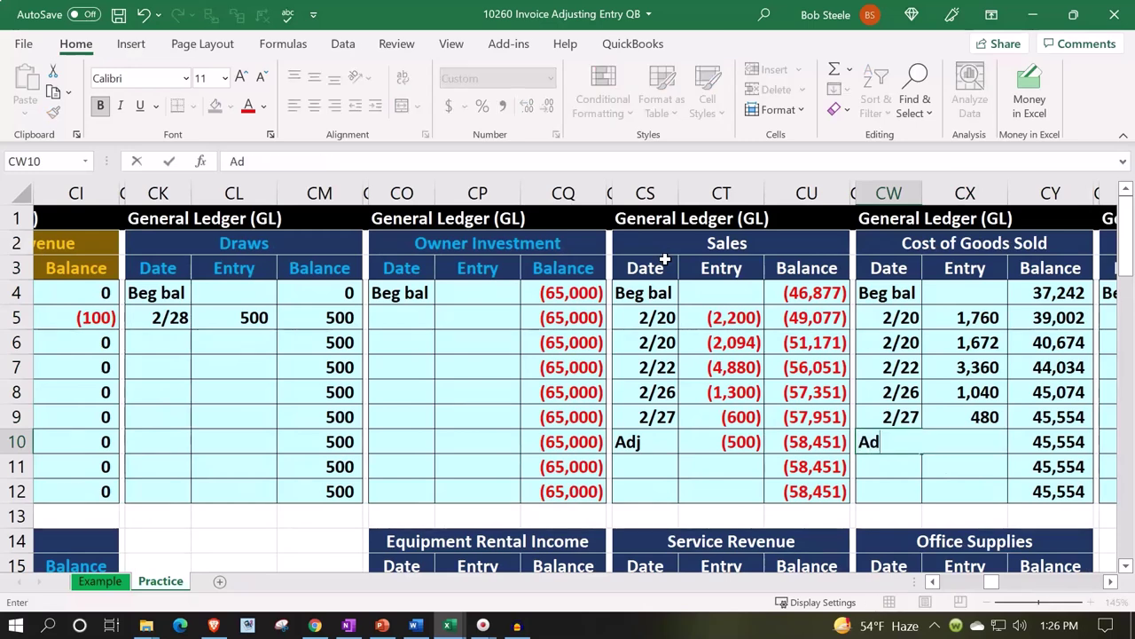
{"action": "type", "text": "j"}
{"action": "key", "text": "Tab"}
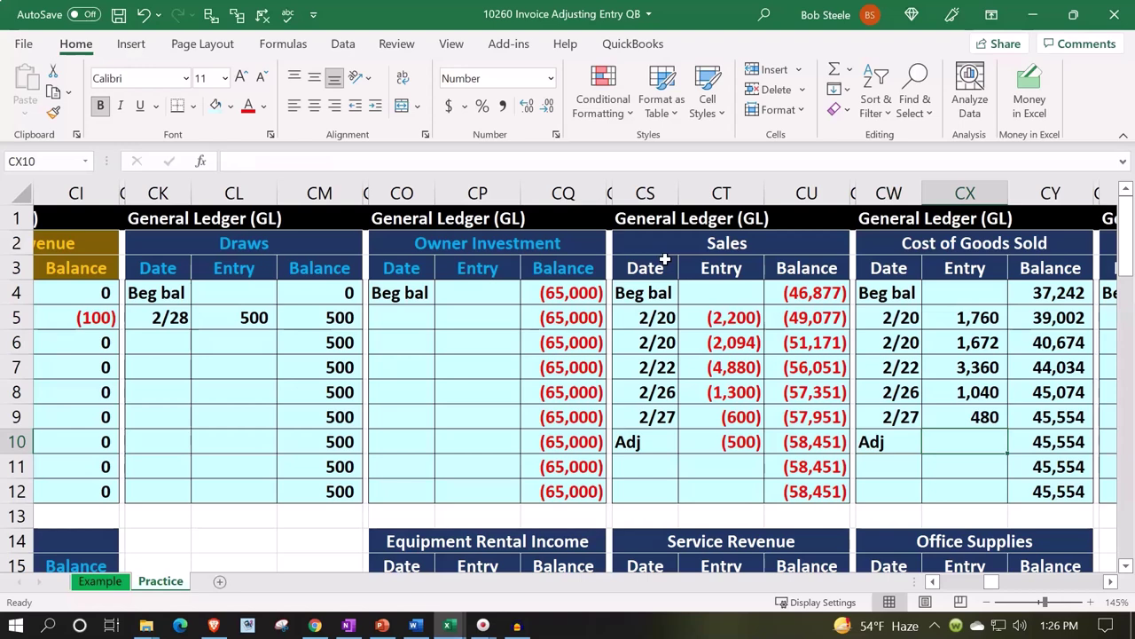
Step: Link the entry to the 400 journal debit, raising Cost of Goods Sold to 45,954
{"action": "type", "text": "="}
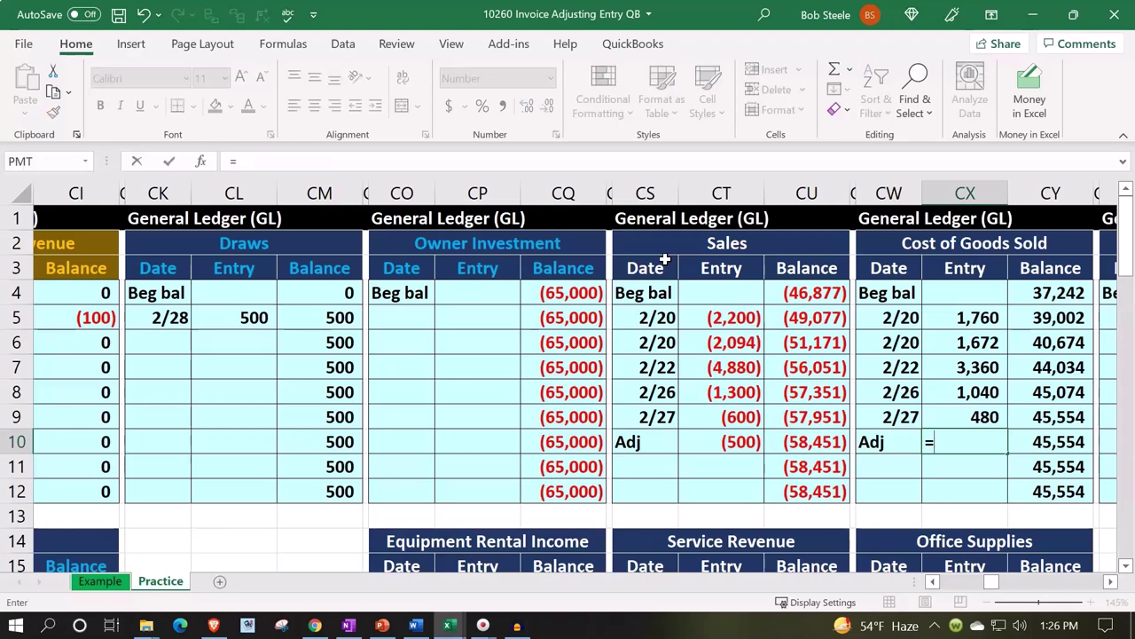
{"action": "key", "text": "Left"}
{"action": "key", "text": "Left"}
{"action": "key", "text": "Left"}
{"action": "key", "text": "Left"}
{"action": "key", "text": "Left"}
{"action": "key", "text": "Left"}
{"action": "key", "text": "Left"}
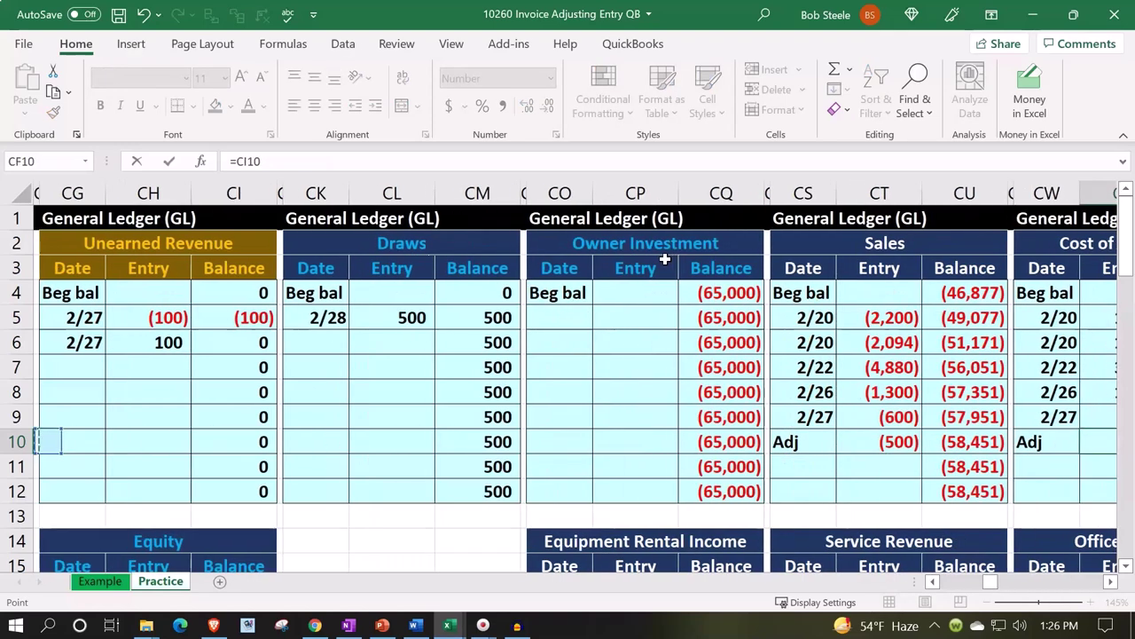
{"action": "key", "text": "Left"}
{"action": "key", "text": "Left"}
{"action": "key", "text": "Left"}
{"action": "key", "text": "Left"}
{"action": "key", "text": "Left"}
{"action": "key", "text": "Left"}
{"action": "key", "text": "Left"}
{"action": "key", "text": "Left"}
{"action": "key", "text": "Left"}
{"action": "key", "text": "Left"}
{"action": "key", "text": "Left"}
{"action": "key", "text": "Left"}
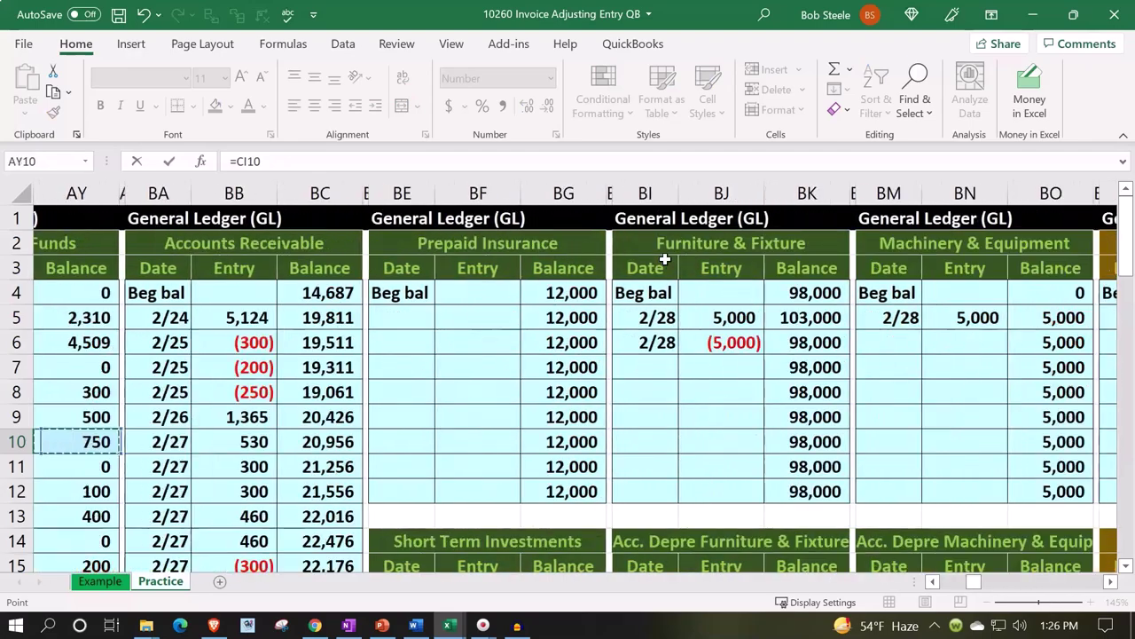
{"action": "key", "text": "Left"}
{"action": "key", "text": "Left"}
{"action": "key", "text": "Left"}
{"action": "key", "text": "Left"}
{"action": "key", "text": "Left"}
{"action": "key", "text": "Left"}
{"action": "key", "text": "Down"}
{"action": "key", "text": "Down"}
{"action": "key", "text": "Right"}
{"action": "key", "text": "Right"}
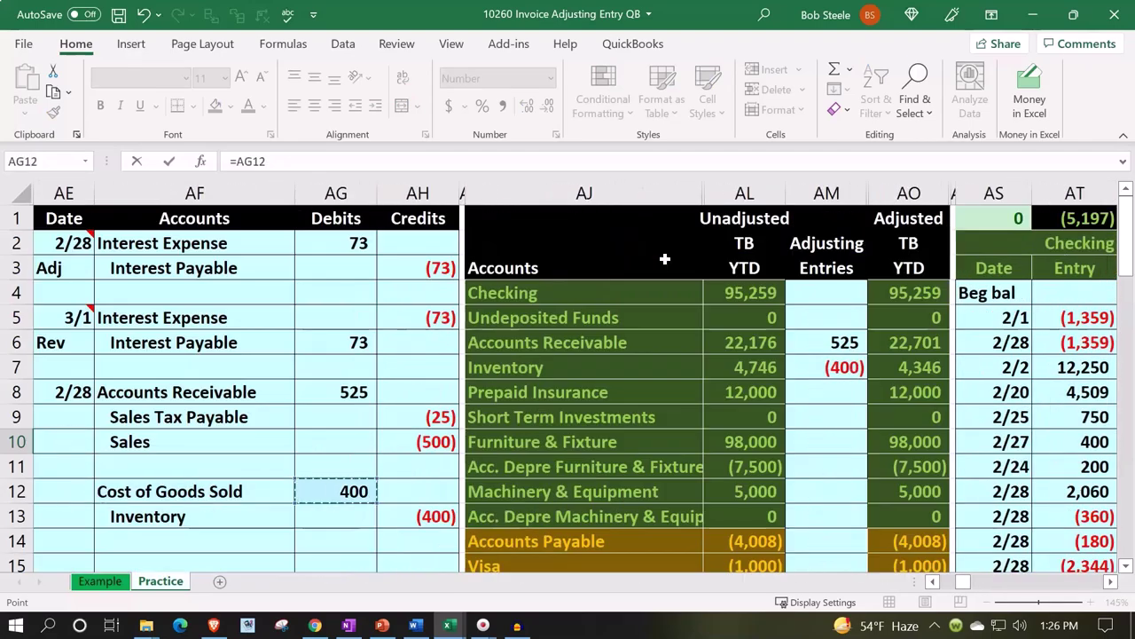
{"action": "key", "text": "Tab"}
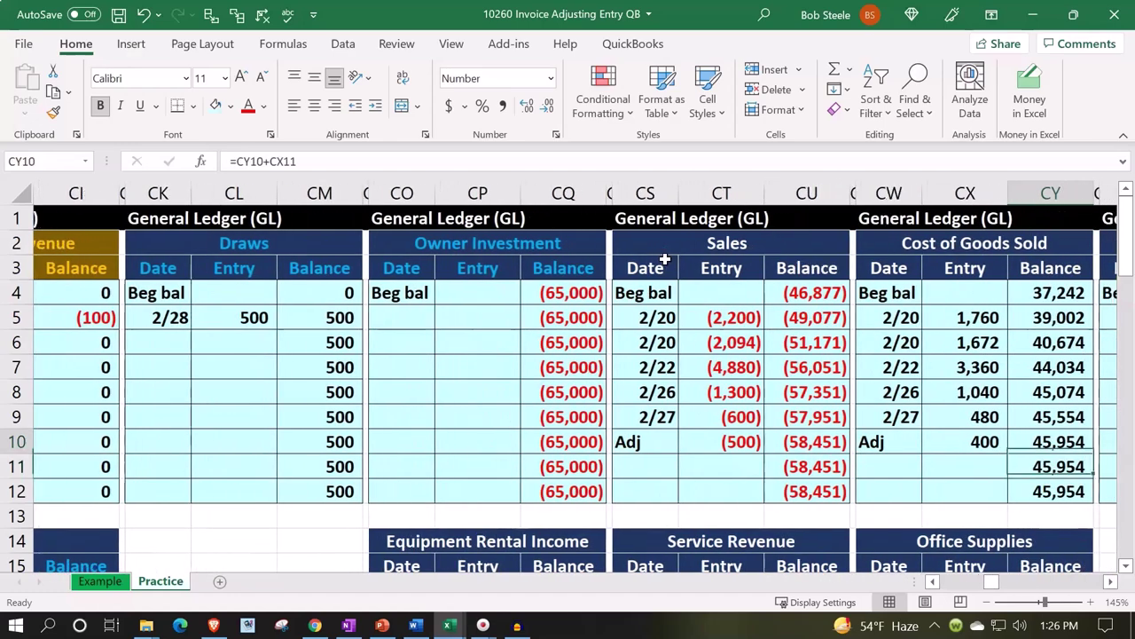
{"action": "key", "text": "Left"}
{"action": "key", "text": "Left"}
{"action": "key", "text": "Left"}
{"action": "key", "text": "Left"}
{"action": "key", "text": "Left"}
{"action": "key", "text": "Left"}
{"action": "key", "text": "Left"}
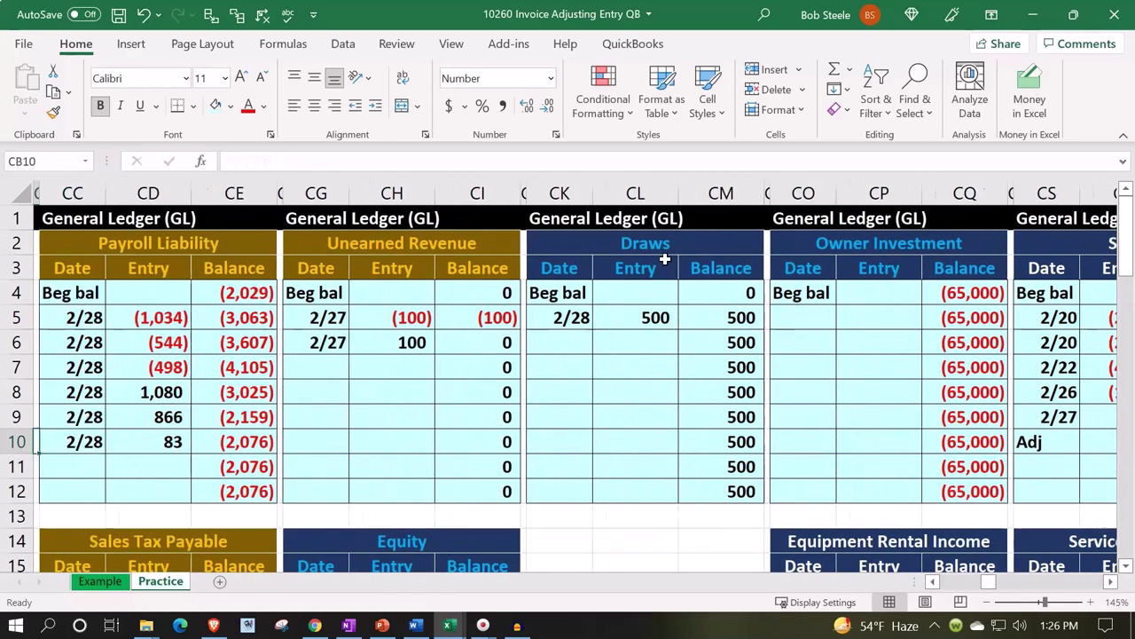
{"action": "key", "text": "Left"}
{"action": "key", "text": "Left"}
{"action": "key", "text": "Left"}
{"action": "key", "text": "Left"}
{"action": "key", "text": "Left"}
{"action": "key", "text": "Left"}
{"action": "key", "text": "Left"}
{"action": "key", "text": "Left"}
{"action": "key", "text": "Left"}
{"action": "key", "text": "Left"}
{"action": "key", "text": "Left"}
{"action": "key", "text": "Left"}
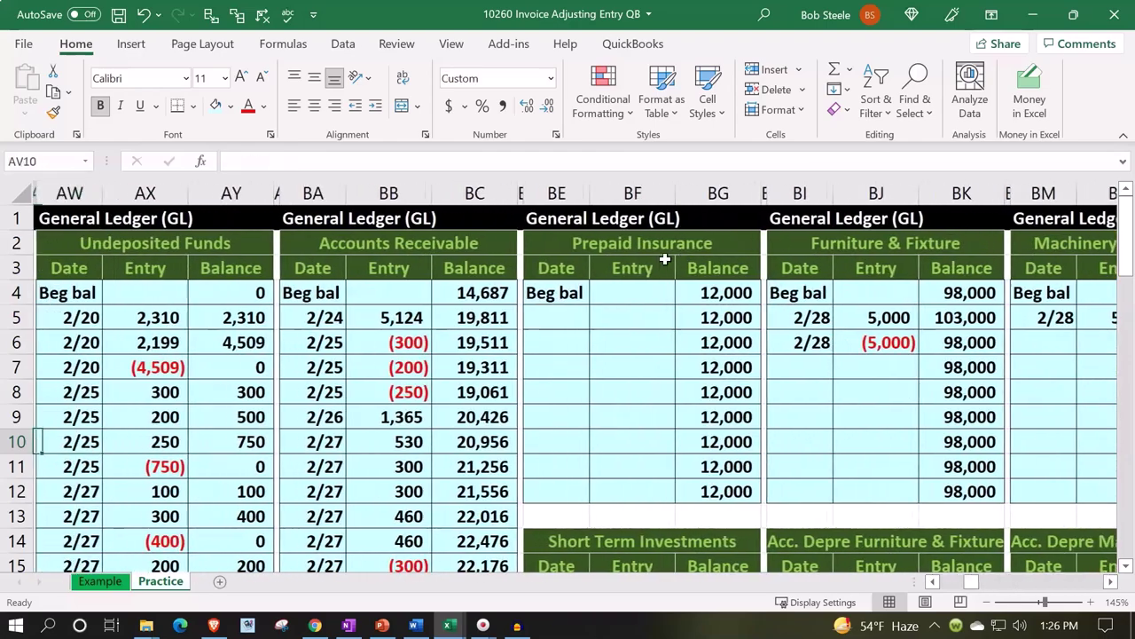
{"action": "key", "text": "Left"}
{"action": "key", "text": "Left"}
{"action": "key", "text": "Left"}
{"action": "key", "text": "Left"}
{"action": "key", "text": "Left"}
{"action": "key", "text": "Left"}
{"action": "key", "text": "Left"}
{"action": "key", "text": "Left"}
{"action": "key", "text": "Left"}
{"action": "key", "text": "Left"}
{"action": "key", "text": "Left"}
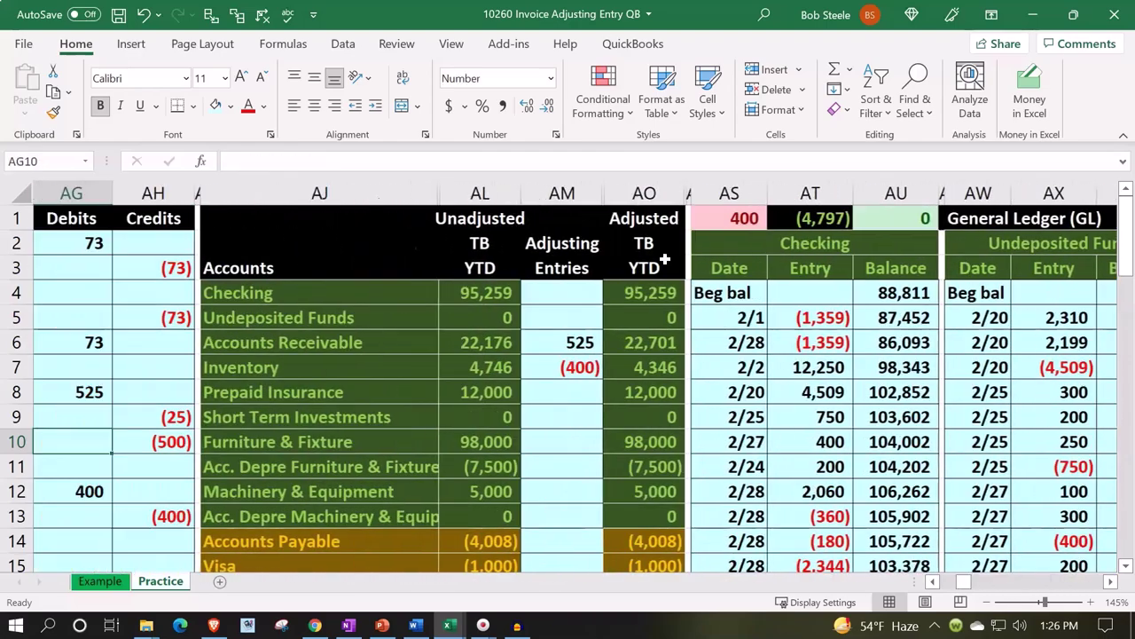
{"action": "scroll", "coordinate": [582, 364], "scroll_direction": "down", "scroll_amount": 3}
{"action": "scroll", "coordinate": [568, 397], "scroll_direction": "down", "scroll_amount": 2}
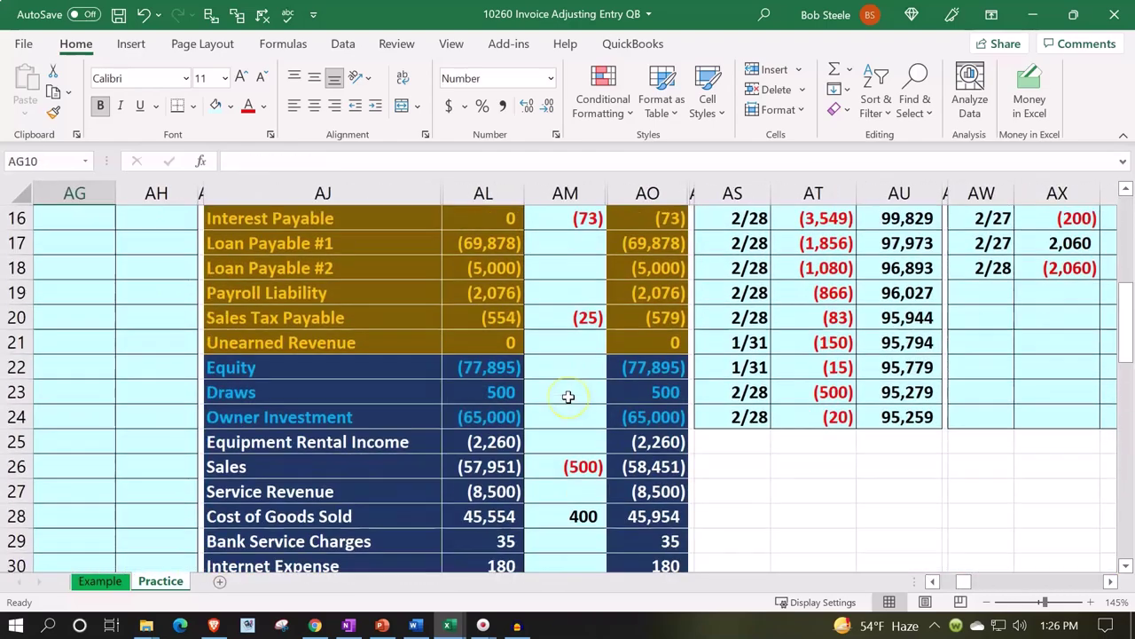
{"action": "scroll", "coordinate": [569, 400], "scroll_direction": "down", "scroll_amount": 2}
{"action": "left_click", "coordinate": [635, 373]}
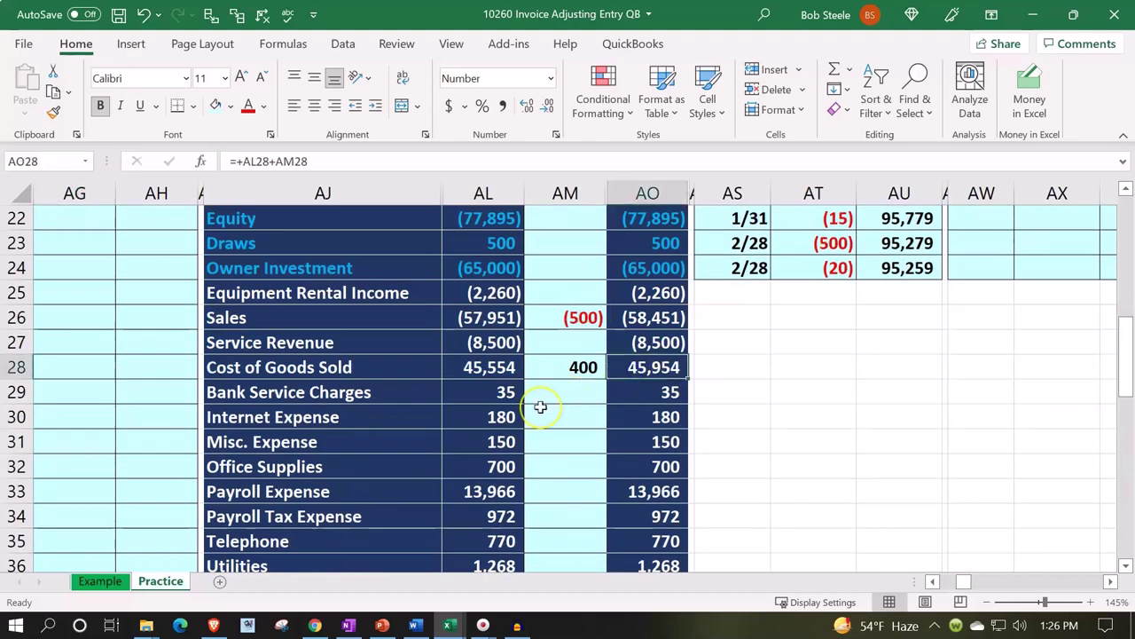
{"action": "key", "text": "Left"}
{"action": "key", "text": "Left"}
{"action": "key", "text": "Left"}
{"action": "key", "text": "Left"}
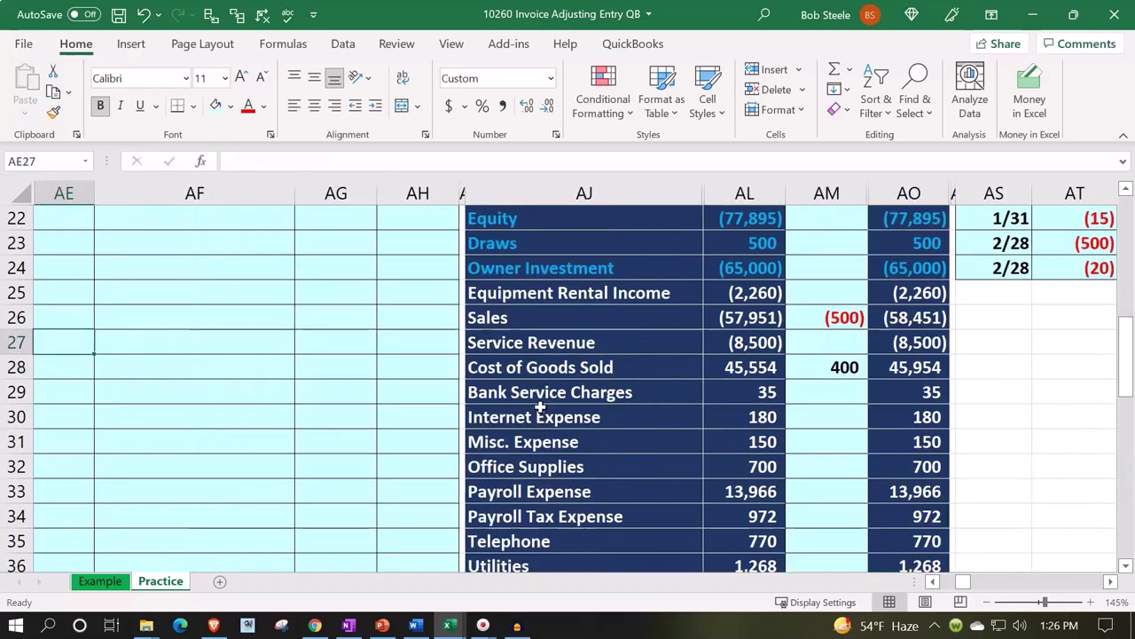
{"action": "key", "text": "Up"}
{"action": "key", "text": "Up"}
{"action": "key", "text": "Up"}
{"action": "key", "text": "Up"}
{"action": "key", "text": "Up"}
{"action": "key", "text": "Up"}
{"action": "key", "text": "Up"}
{"action": "key", "text": "Down"}
{"action": "key", "text": "Down"}
{"action": "key", "text": "Down"}
{"action": "key", "text": "Right"}
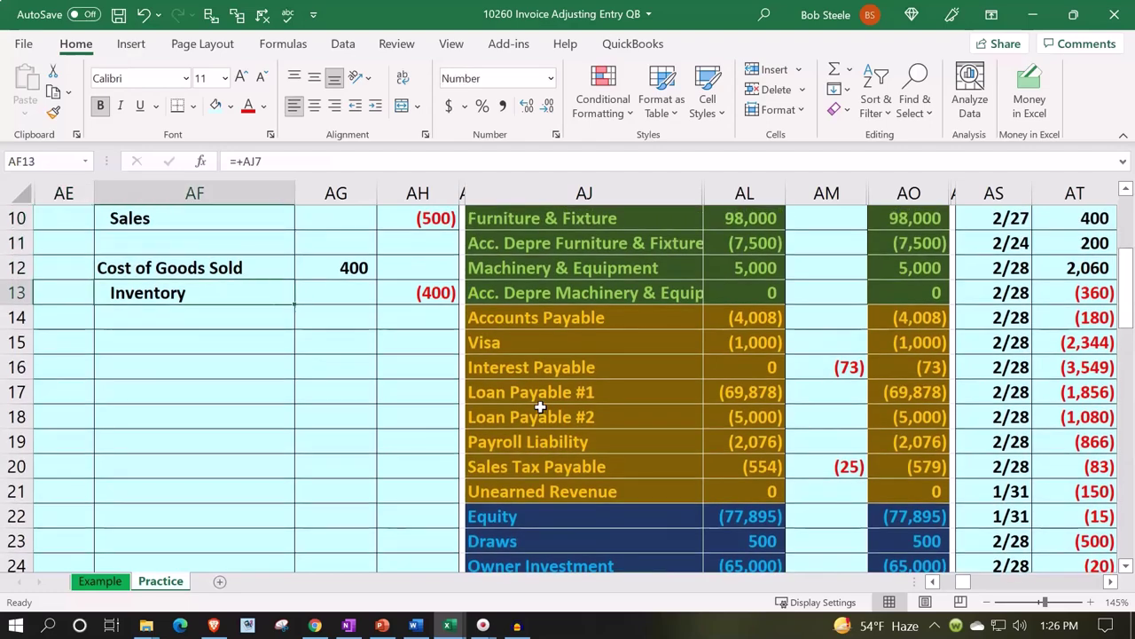
{"action": "key", "text": "shift+Right"}
{"action": "key", "text": "shift+Right"}
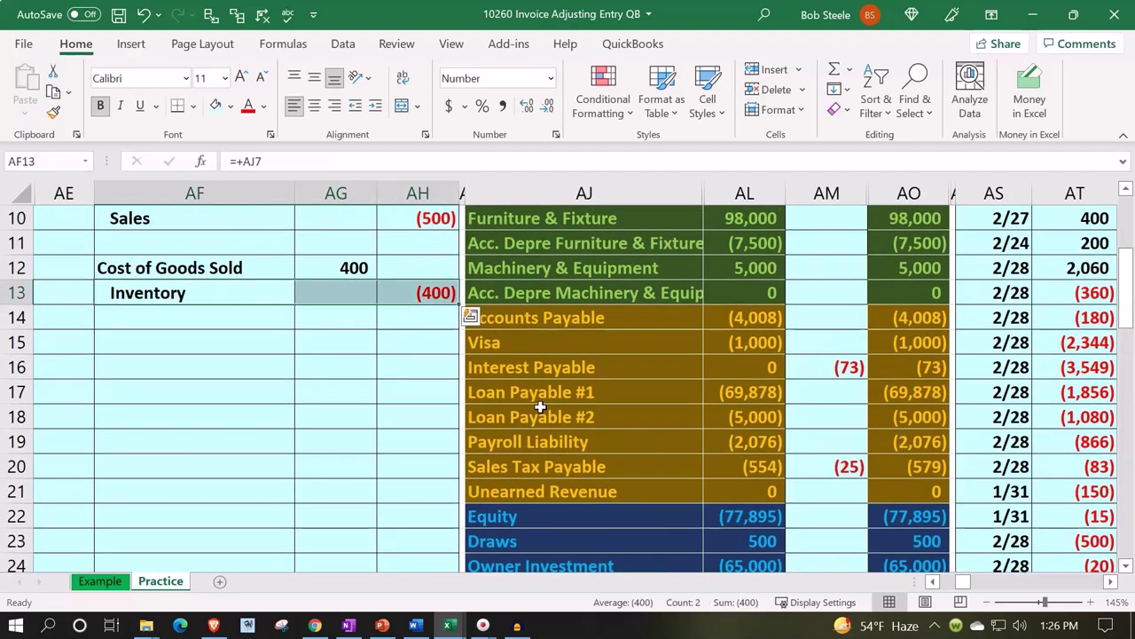
{"action": "scroll", "coordinate": [426, 434], "scroll_direction": "up", "scroll_amount": 1}
{"action": "scroll", "coordinate": [355, 442], "scroll_direction": "up", "scroll_amount": 1}
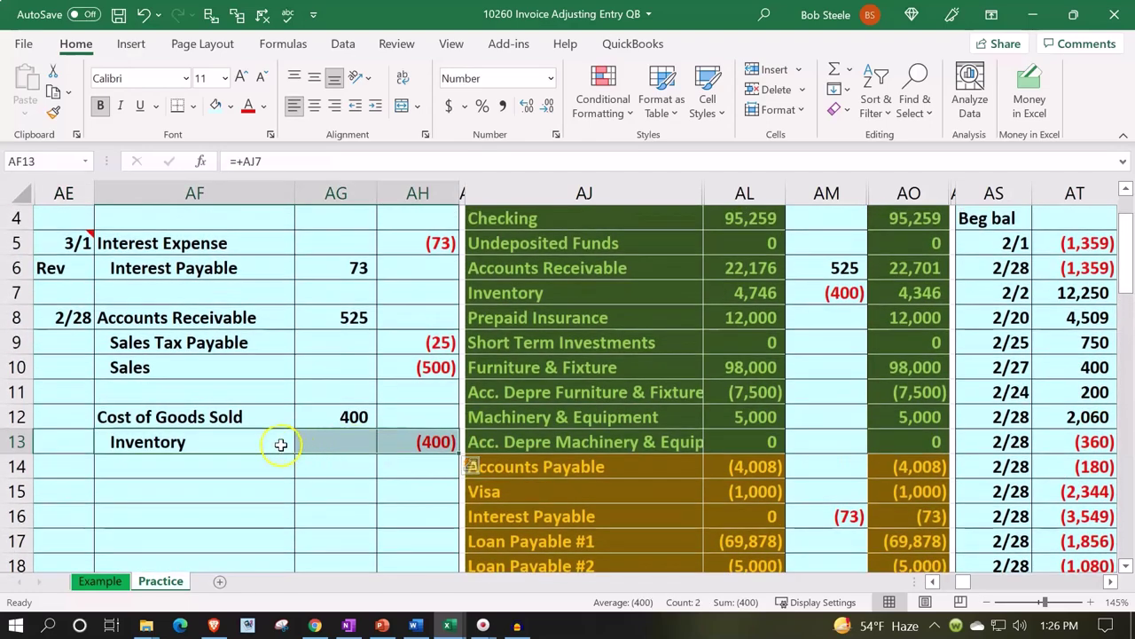
{"action": "mouse_move", "coordinate": [281, 443]}
{"action": "left_mouse_down"}
{"action": "mouse_move", "coordinate": [403, 463]}
{"action": "mouse_move", "coordinate": [412, 436]}
{"action": "left_mouse_up"}
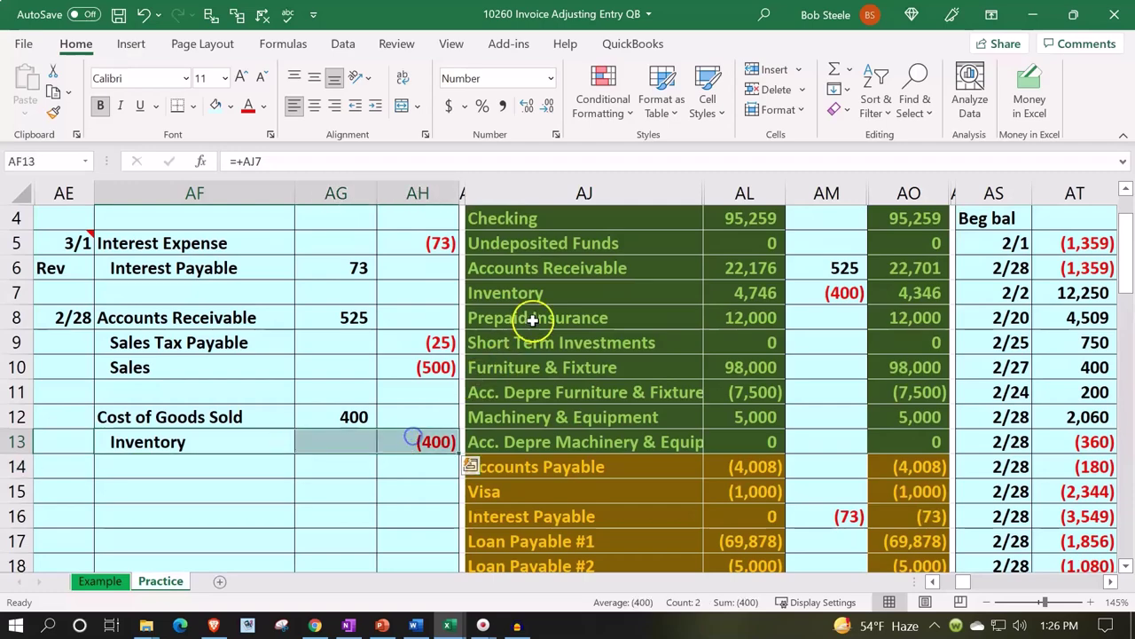
Step: Review the Inventory adjustment in the trial balance and locate the Inventory ledger's next open row
{"action": "left_click", "coordinate": [553, 292]}
{"action": "scroll", "coordinate": [553, 293], "scroll_direction": "up", "scroll_amount": 1}
{"action": "key", "text": "Right"}
{"action": "key", "text": "Right"}
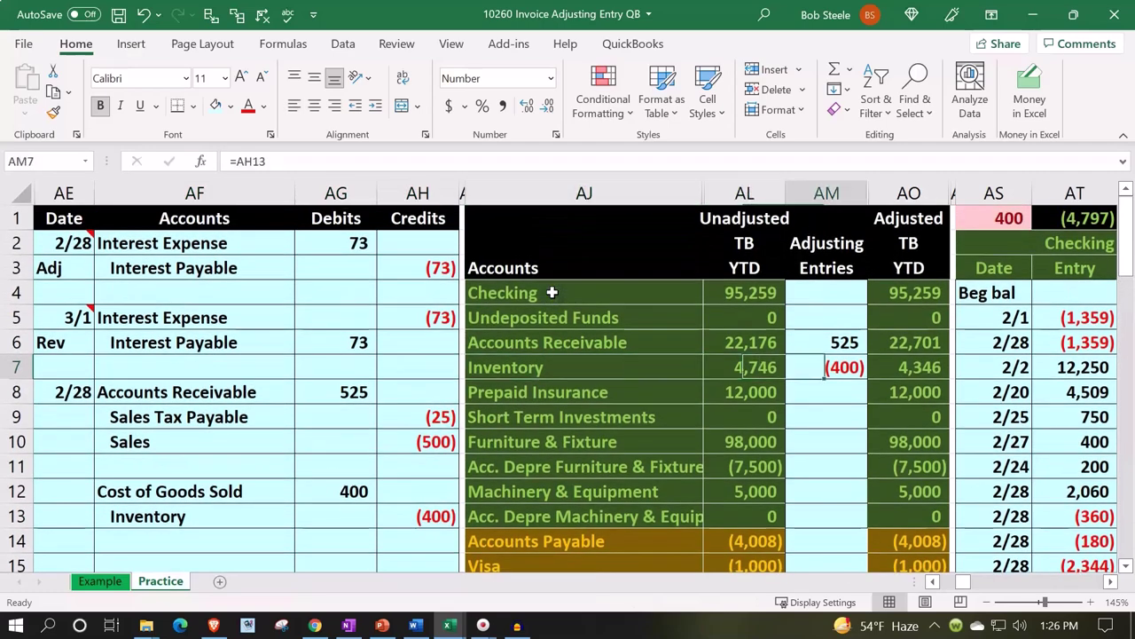
{"action": "key", "text": "Right"}
{"action": "key", "text": "Right"}
{"action": "key", "text": "Right"}
{"action": "key", "text": "Right"}
{"action": "key", "text": "Right"}
{"action": "key", "text": "Right"}
{"action": "key", "text": "Right"}
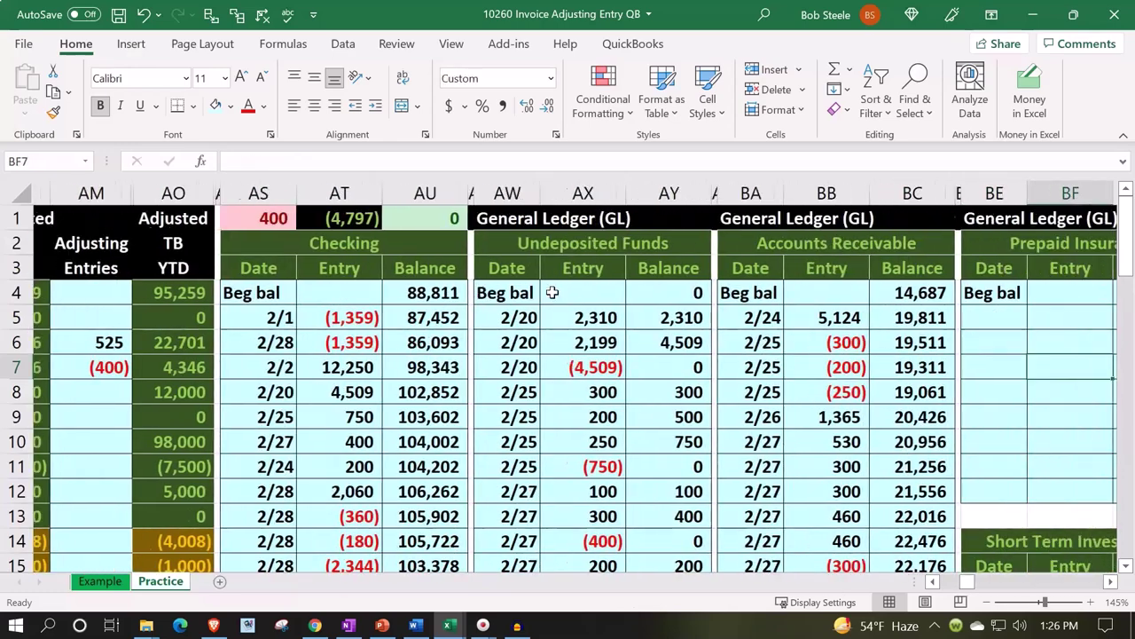
{"action": "key", "text": "Right"}
{"action": "key", "text": "Right"}
{"action": "key", "text": "Right"}
{"action": "key", "text": "Right"}
{"action": "key", "text": "Right"}
{"action": "key", "text": "Right"}
{"action": "key", "text": "Right"}
{"action": "key", "text": "Right"}
{"action": "key", "text": "Right"}
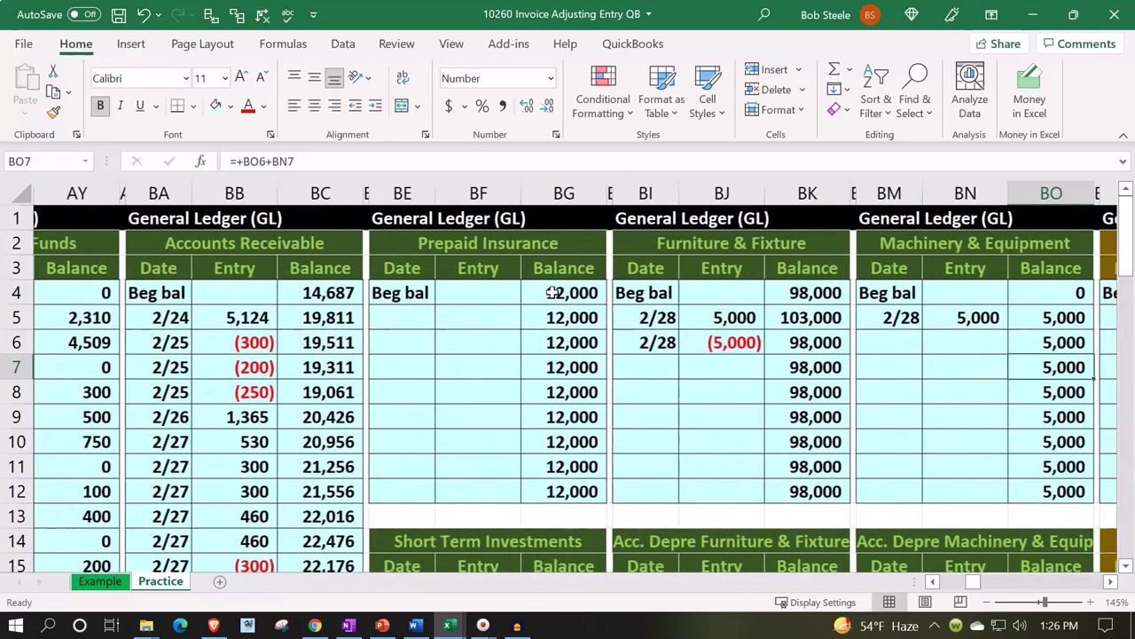
{"action": "key", "text": "Down"}
{"action": "key", "text": "Down"}
{"action": "key", "text": "Down"}
{"action": "key", "text": "Down"}
{"action": "key", "text": "Down"}
{"action": "key", "text": "Down"}
{"action": "key", "text": "Down"}
{"action": "key", "text": "Down"}
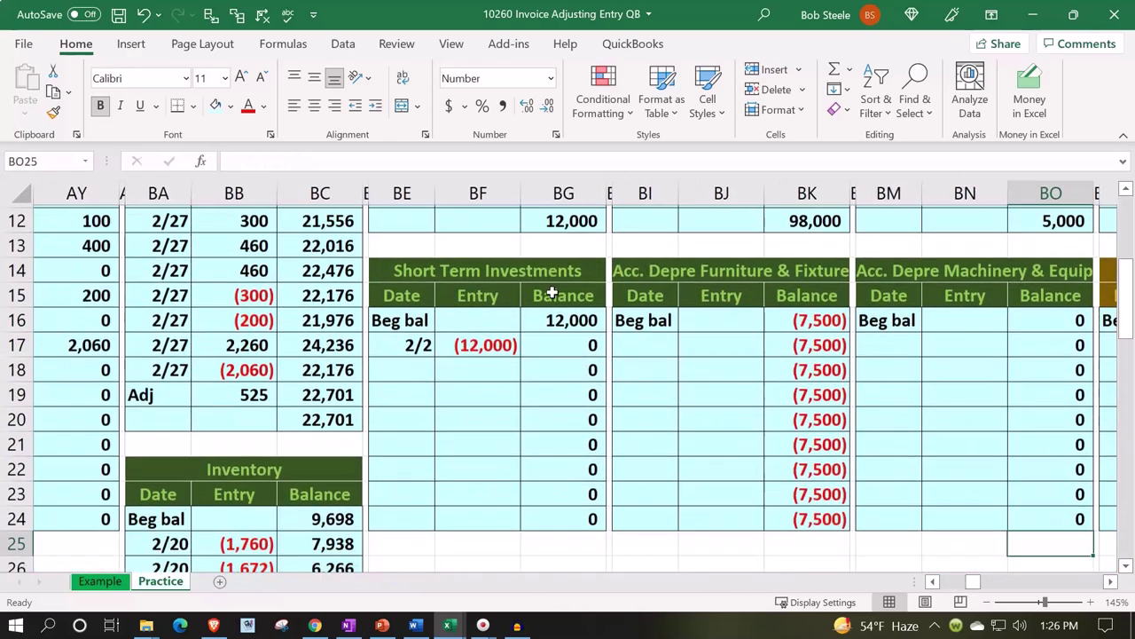
{"action": "key", "text": "Down"}
{"action": "key", "text": "Down"}
{"action": "key", "text": "Down"}
{"action": "key", "text": "Left"}
{"action": "key", "text": "Left"}
{"action": "key", "text": "Left"}
{"action": "key", "text": "Left"}
{"action": "key", "text": "Left"}
{"action": "key", "text": "Left"}
{"action": "key", "text": "Left"}
{"action": "key", "text": "Down"}
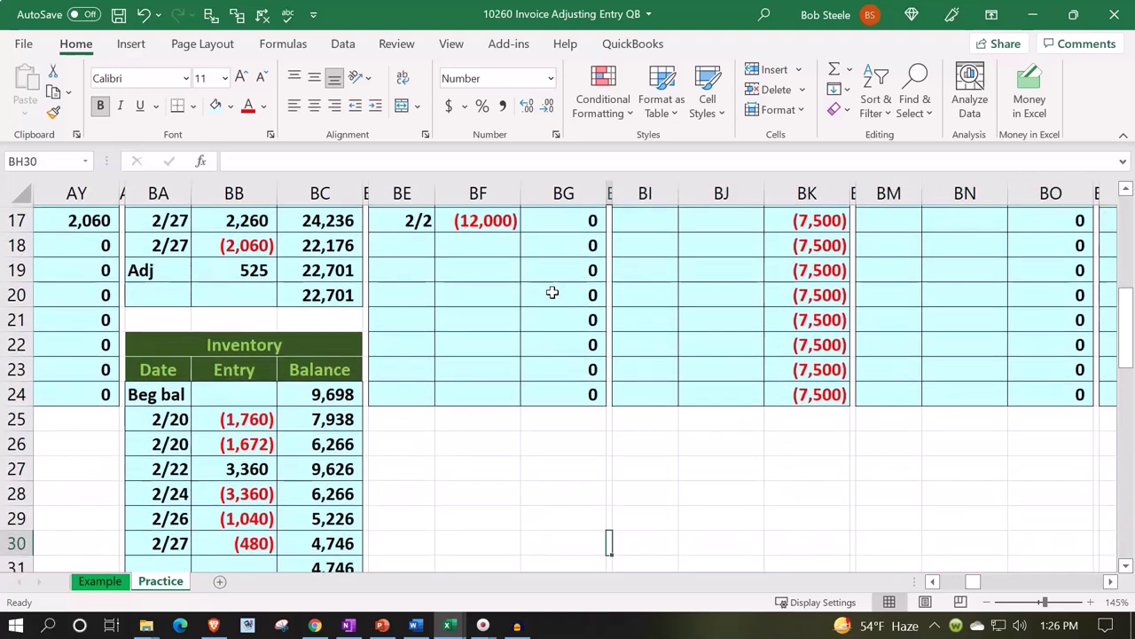
{"action": "key", "text": "Down"}
{"action": "key", "text": "Down"}
{"action": "key", "text": "Left"}
{"action": "key", "text": "Left"}
{"action": "key", "text": "Left"}
{"action": "key", "text": "Left"}
{"action": "key", "text": "Left"}
{"action": "key", "text": "Left"}
{"action": "key", "text": "Left"}
{"action": "key", "text": "Up"}
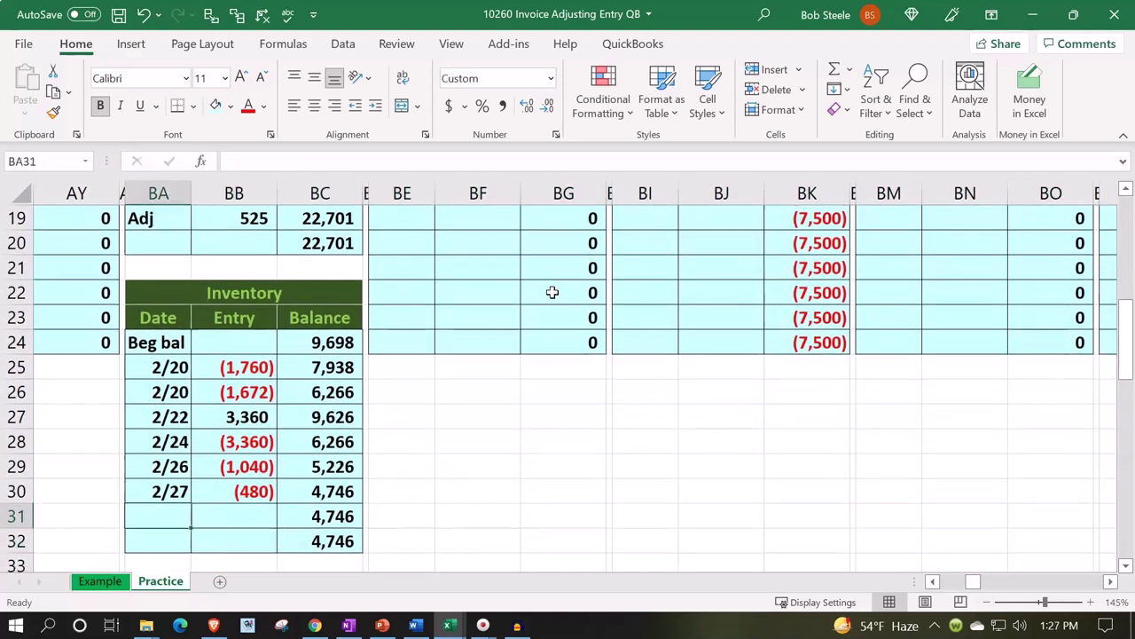
{"action": "key", "text": "Up"}
{"action": "key", "text": "Down"}
Step: Post an Adj entry of =AH13 (400) in the Inventory ledger, lowering its balance to 4,346
{"action": "type", "text": "Adj"}
{"action": "key", "text": "Tab"}
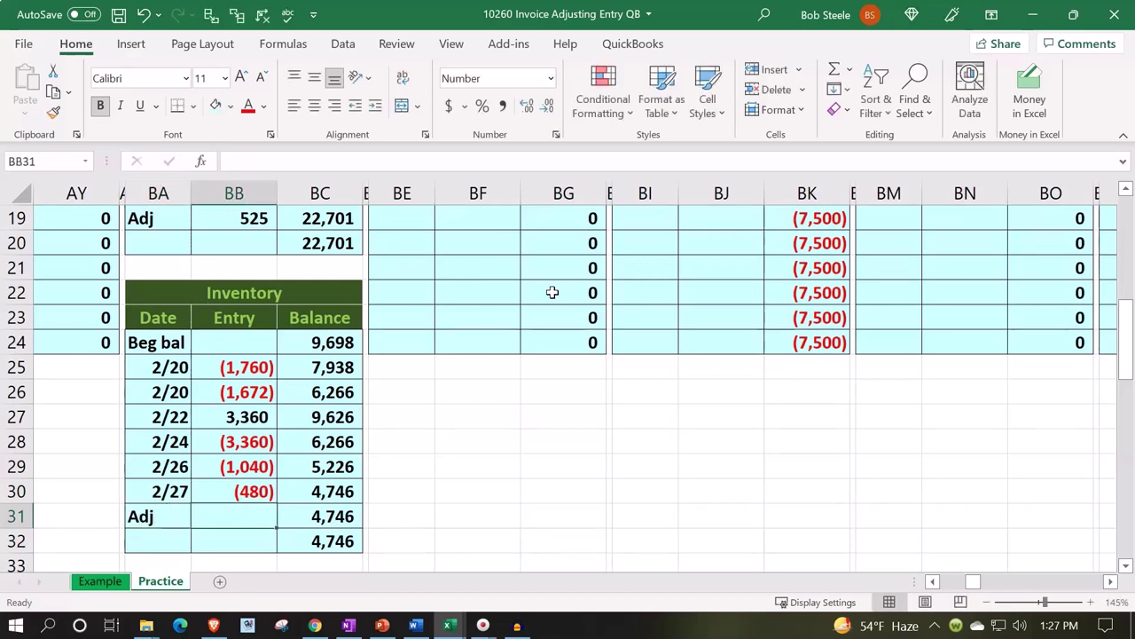
{"action": "type", "text": "="}
{"action": "key", "text": "Left"}
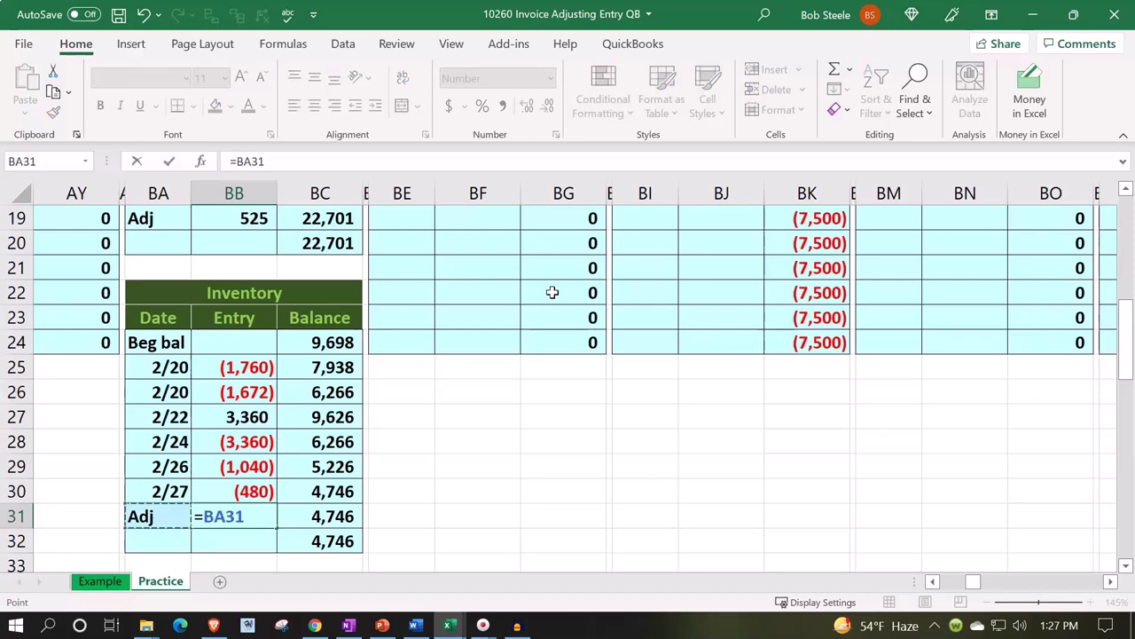
{"action": "key", "text": "Left"}
{"action": "key", "text": "Left"}
{"action": "key", "text": "Left"}
{"action": "key", "text": "Left"}
{"action": "key", "text": "Left"}
{"action": "key", "text": "Left"}
{"action": "key", "text": "Left"}
{"action": "key", "text": "Left"}
{"action": "key", "text": "Left"}
{"action": "key", "text": "Up"}
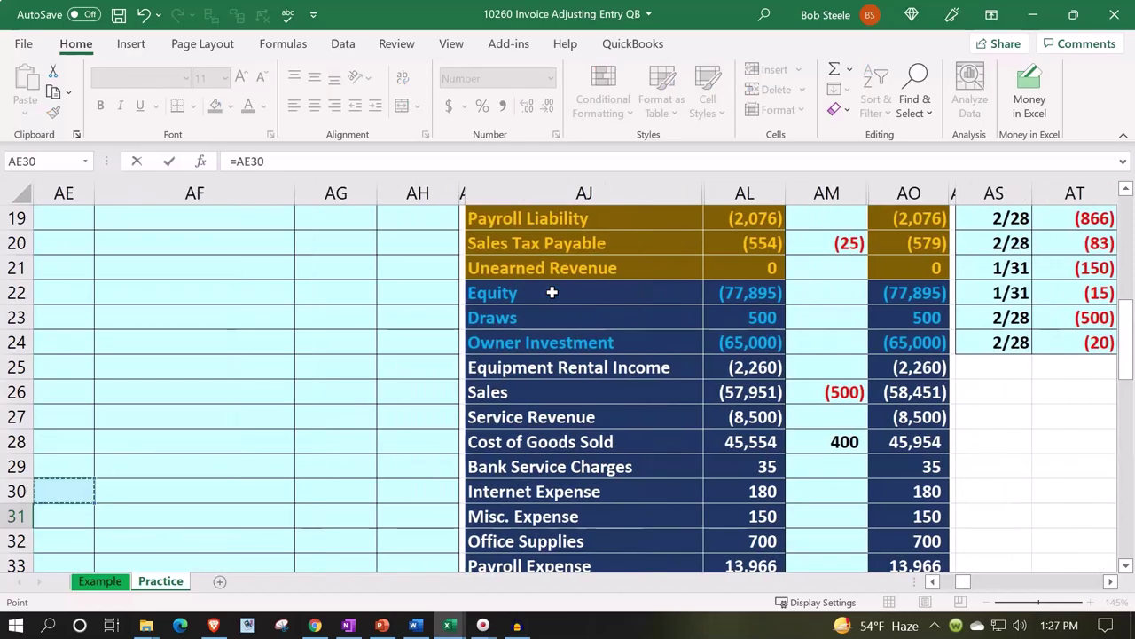
{"action": "key", "text": "Up"}
{"action": "key", "text": "Up"}
{"action": "key", "text": "Up"}
{"action": "key", "text": "Up"}
{"action": "key", "text": "Up"}
{"action": "key", "text": "Up"}
{"action": "key", "text": "Up"}
{"action": "key", "text": "Up"}
{"action": "key", "text": "Up"}
{"action": "key", "text": "Down"}
{"action": "key", "text": "Down"}
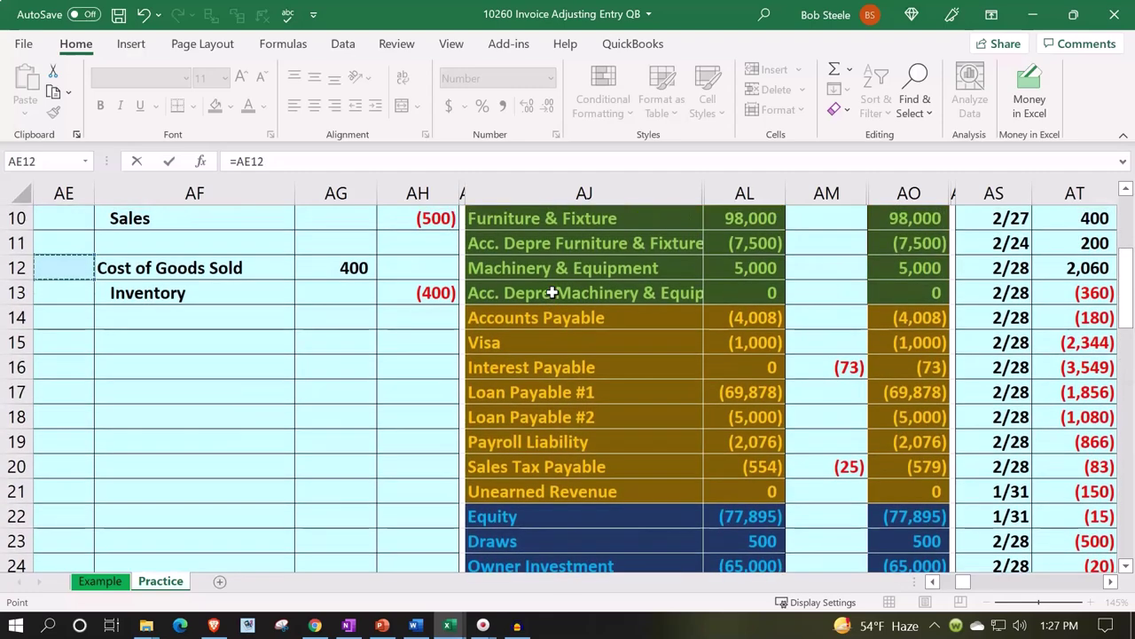
{"action": "key", "text": "Down"}
{"action": "key", "text": "Right"}
{"action": "key", "text": "Right"}
{"action": "key", "text": "Right"}
{"action": "key", "text": "Return"}
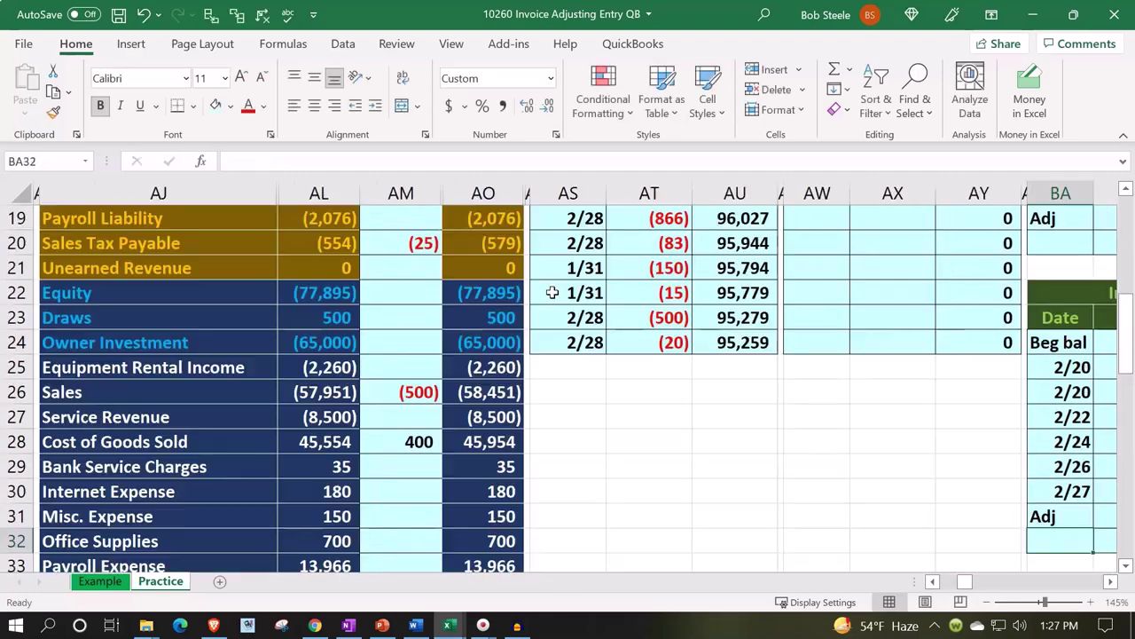
{"action": "key", "text": "Up"}
{"action": "key", "text": "Right"}
{"action": "key", "text": "Right"}
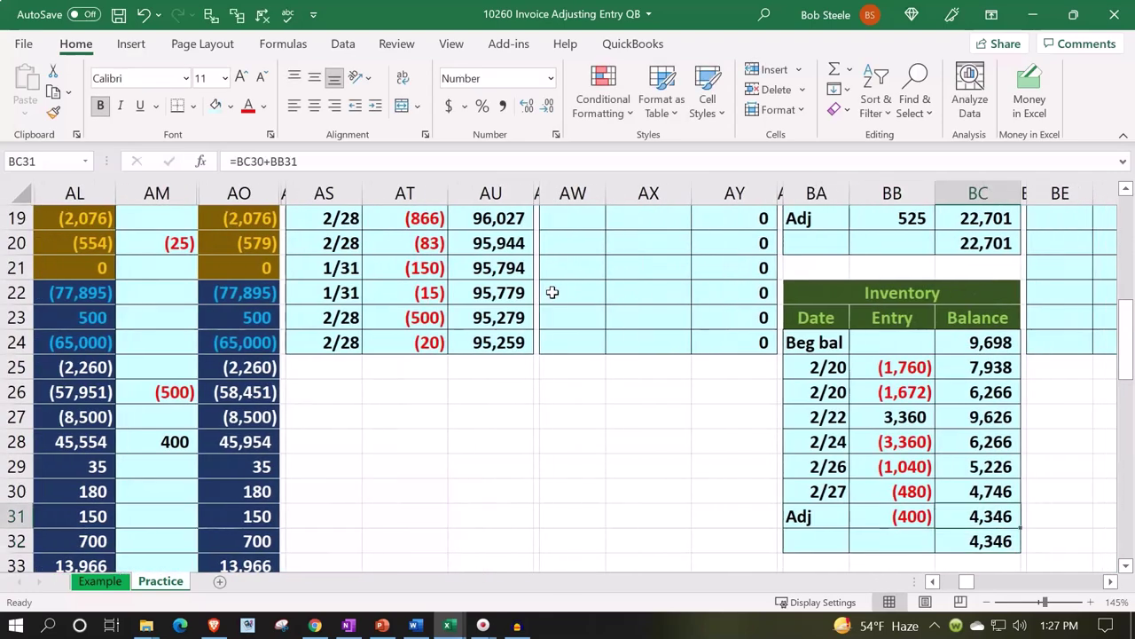
Step: Compare the Inventory ledger balance in BC32 (4,346) with the adjusted trial balance, confirming the check figure reads 0
{"action": "left_click", "coordinate": [997, 536]}
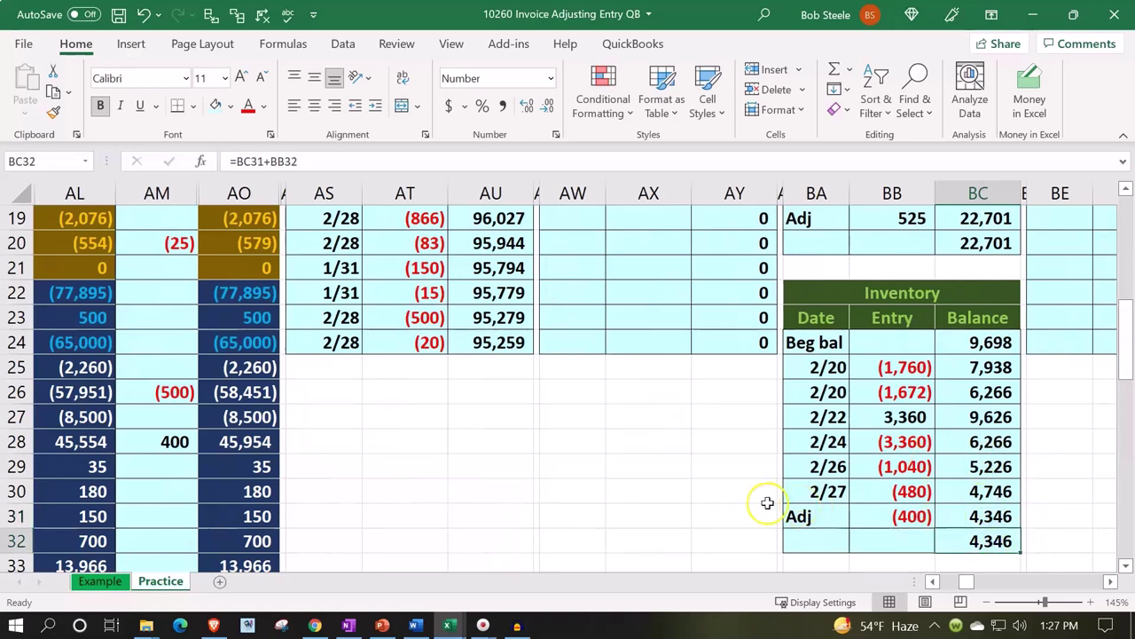
{"action": "scroll", "coordinate": [417, 346], "scroll_direction": "up", "scroll_amount": 5}
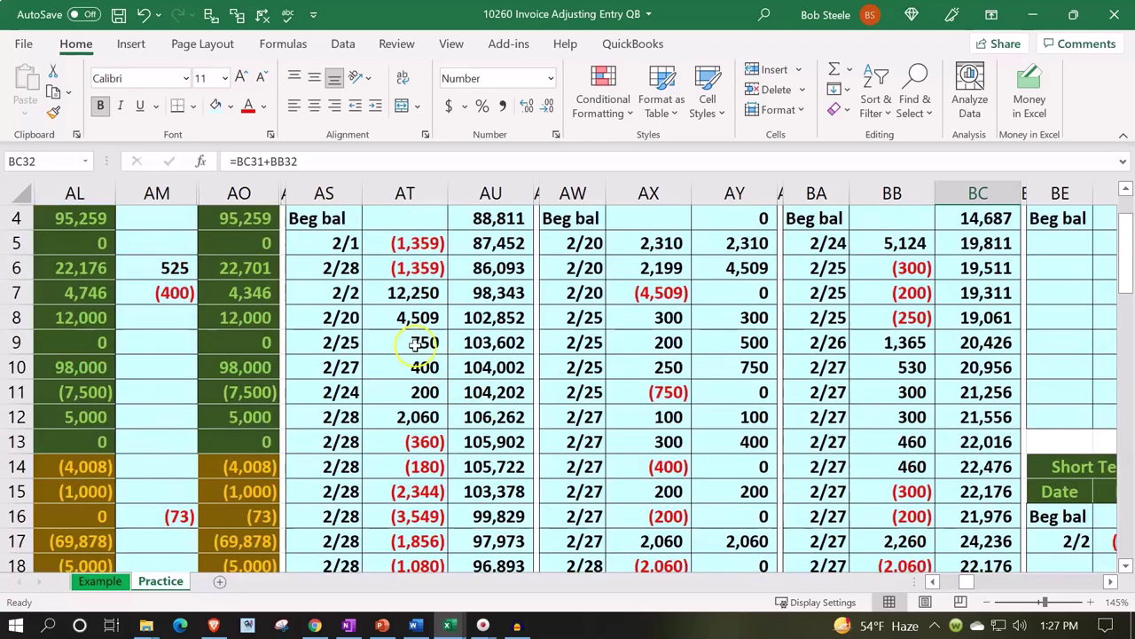
{"action": "left_click", "coordinate": [311, 293]}
{"action": "key", "text": "Left"}
{"action": "key", "text": "Left"}
{"action": "key", "text": "Left"}
{"action": "key", "text": "Left"}
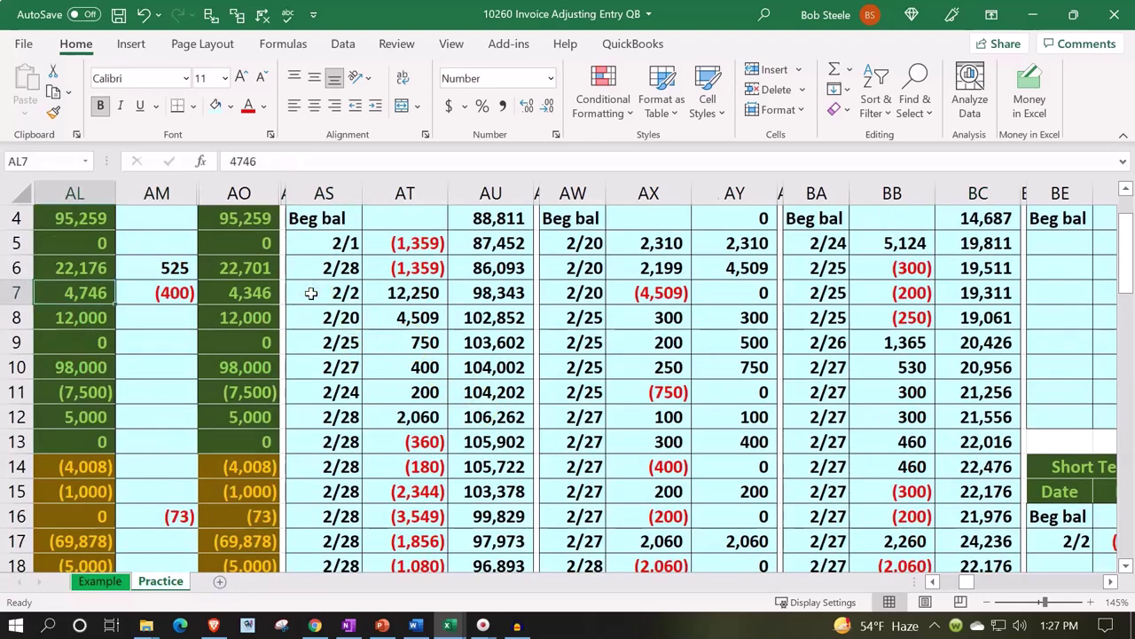
{"action": "key", "text": "Left"}
{"action": "key", "text": "Left"}
{"action": "key", "text": "Left"}
{"action": "key", "text": "Right"}
{"action": "key", "text": "Right"}
{"action": "key", "text": "Right"}
{"action": "key", "text": "Right"}
{"action": "key", "text": "Right"}
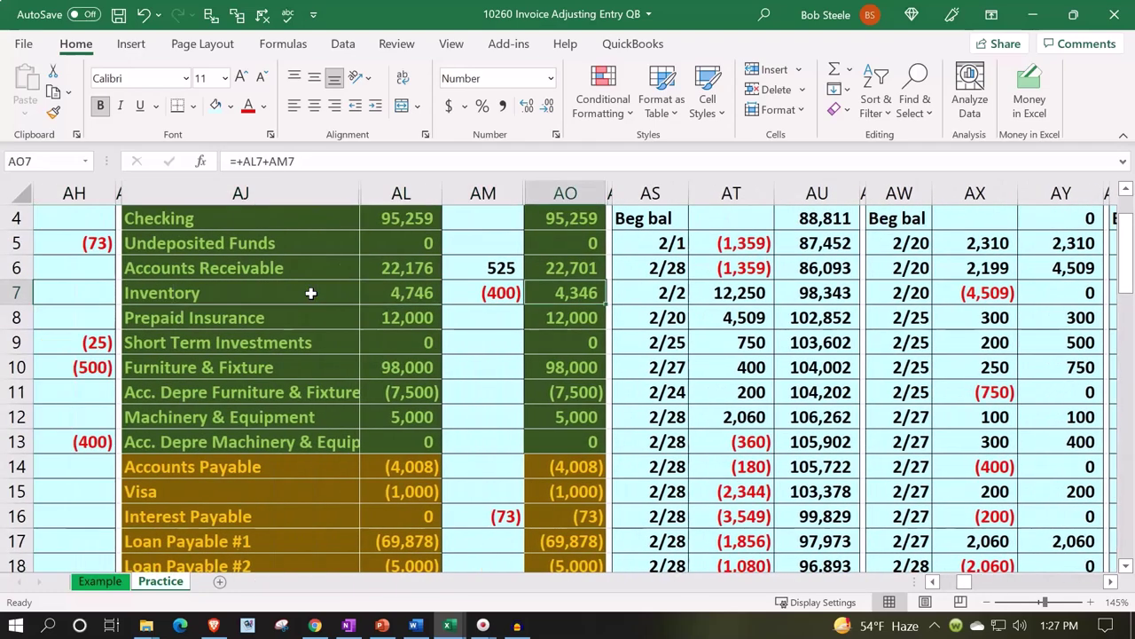
{"action": "scroll", "coordinate": [626, 418], "scroll_direction": "up", "scroll_amount": 1}
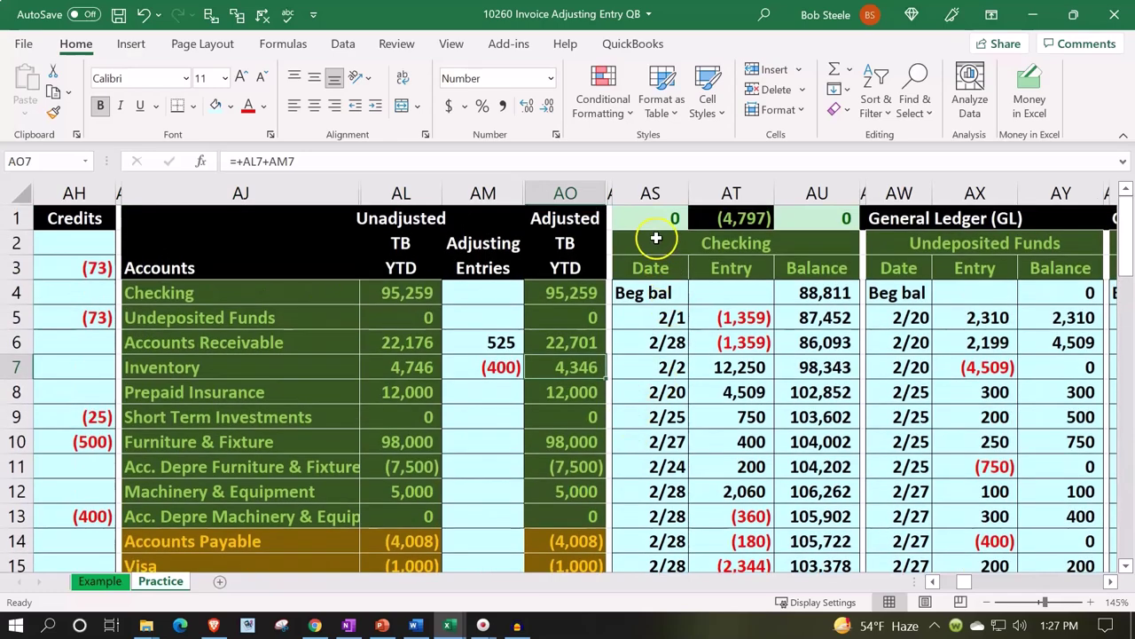